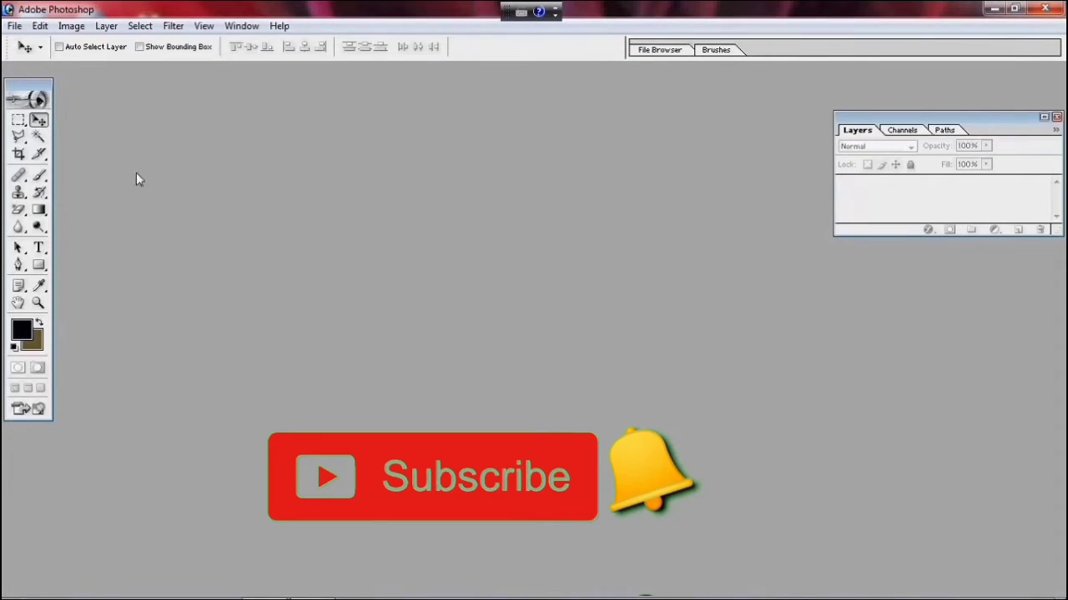
- Open the image background1 from the Sample Pictures folder
{"action": "left_click", "coordinate": [14, 26]}
{"action": "left_click", "coordinate": [38, 58]}
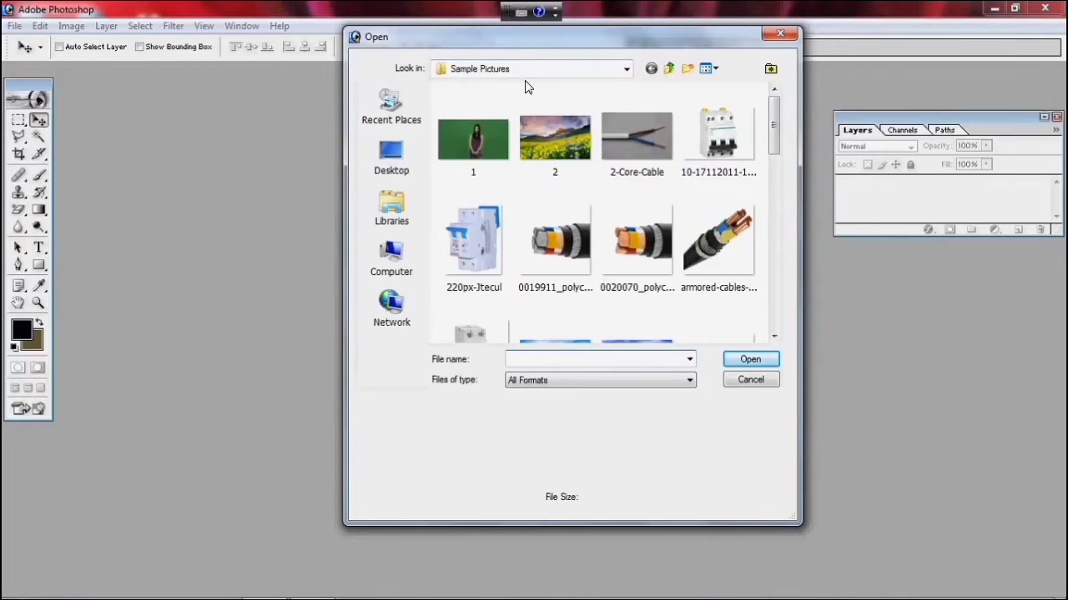
{"action": "scroll", "coordinate": [596, 173], "scroll_direction": "down", "scroll_amount": 3}
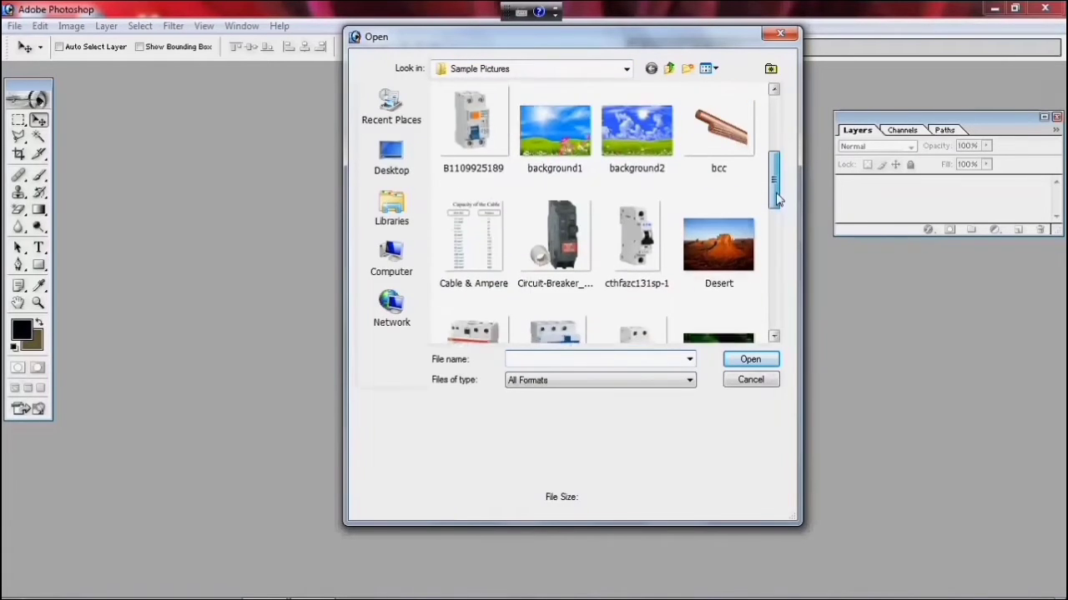
{"action": "left_click", "coordinate": [588, 167]}
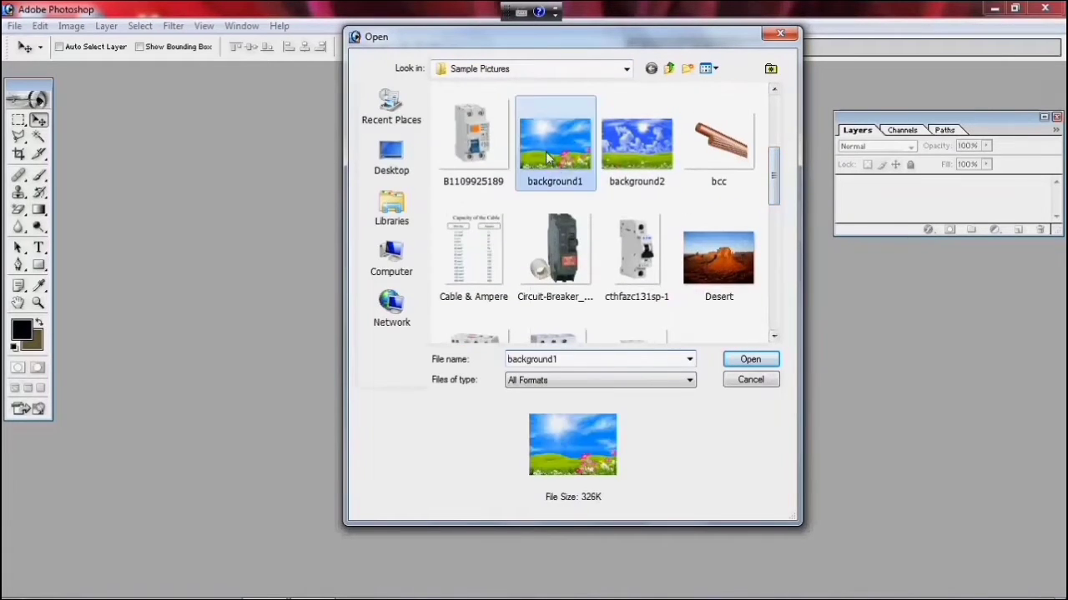
{"action": "left_click", "coordinate": [748, 360]}
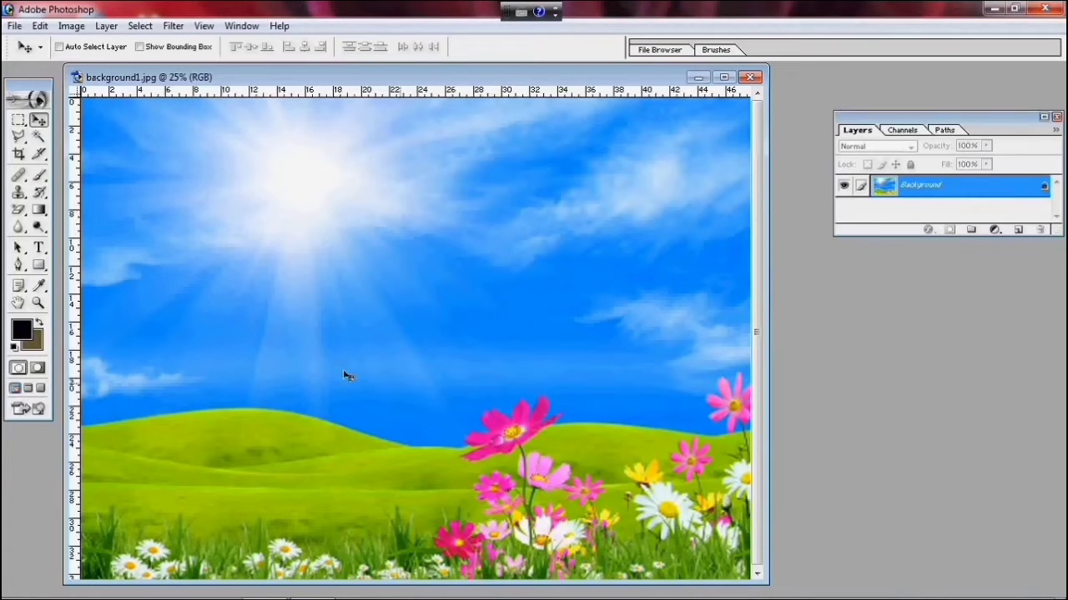
- Open the image background2 from the Sample Pictures folder as a second document
{"action": "left_click", "coordinate": [15, 26]}
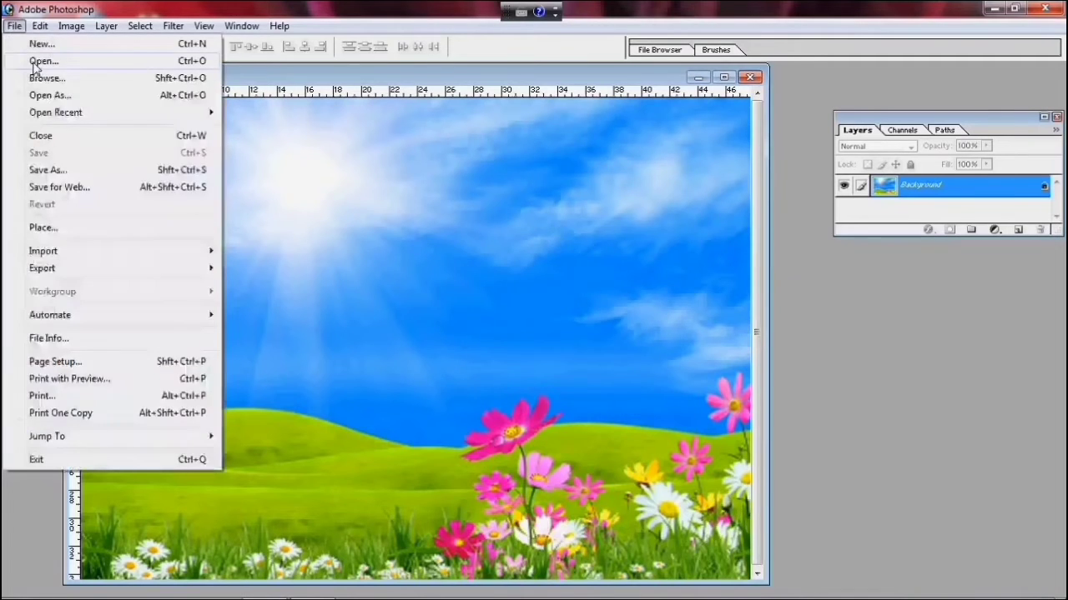
{"action": "left_click", "coordinate": [33, 58]}
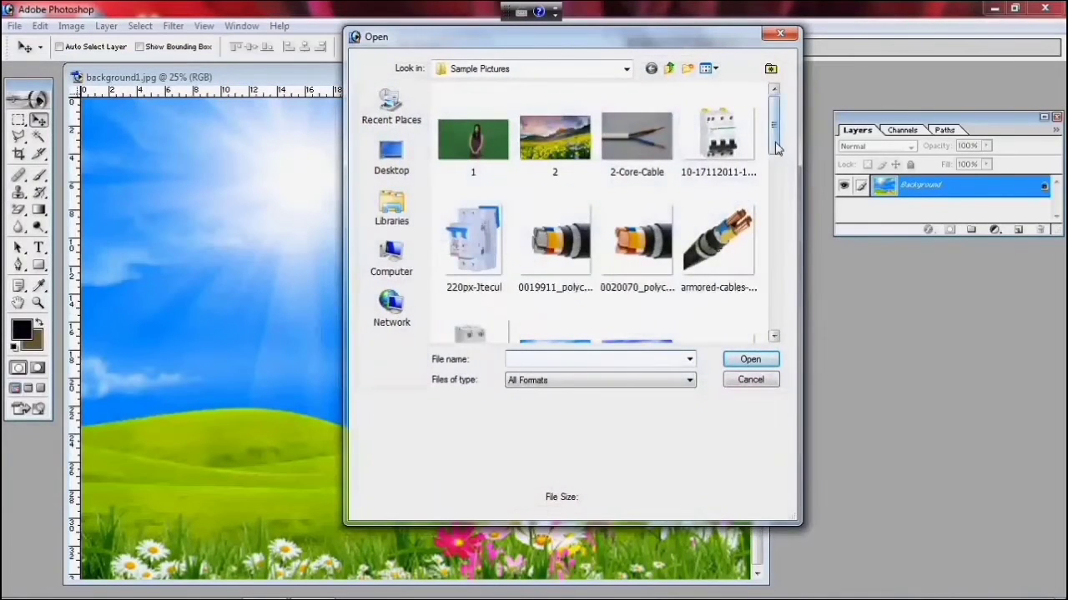
{"action": "scroll", "coordinate": [617, 215], "scroll_direction": "down", "scroll_amount": 2}
{"action": "left_click", "coordinate": [636, 213]}
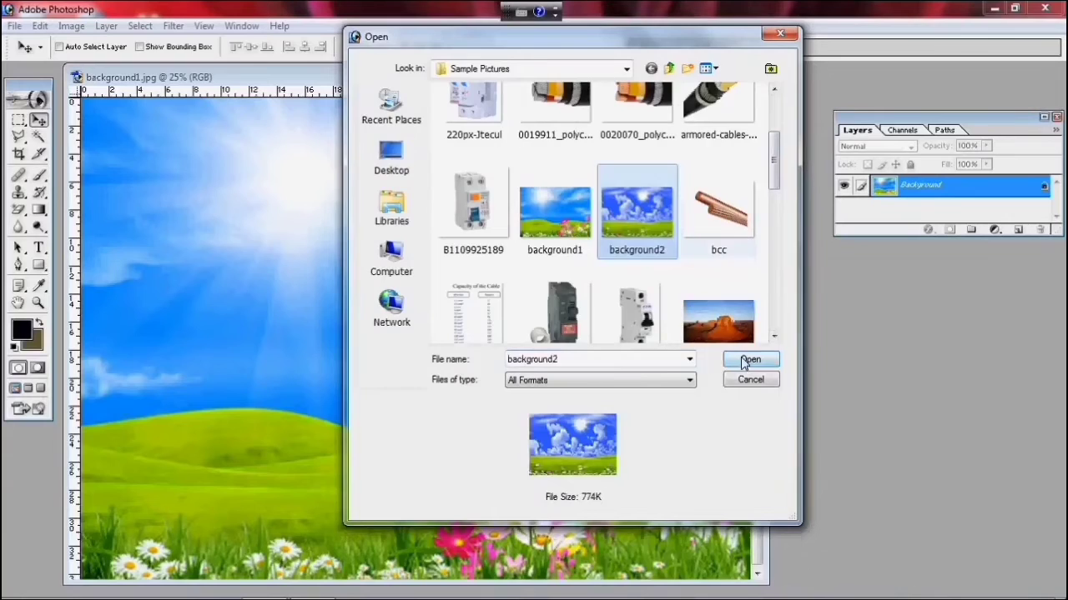
{"action": "left_click", "coordinate": [750, 359]}
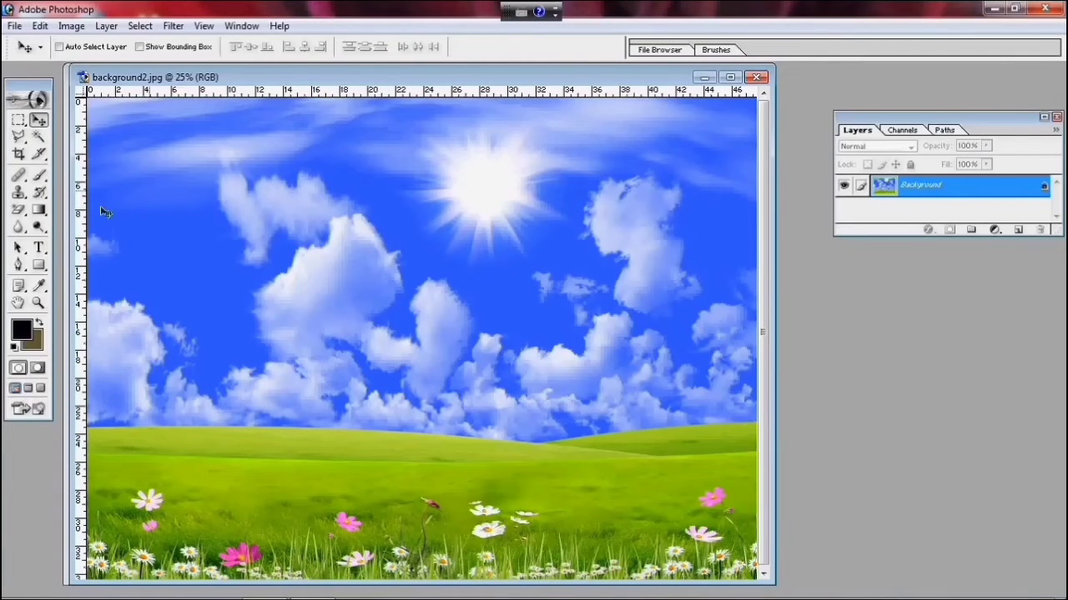
- Move the background2.jpg window aside so both images are accessible, and bring background1.jpg to the front
{"action": "left_click_drag", "start_coordinate": [257, 82], "coordinate": [568, 69]}
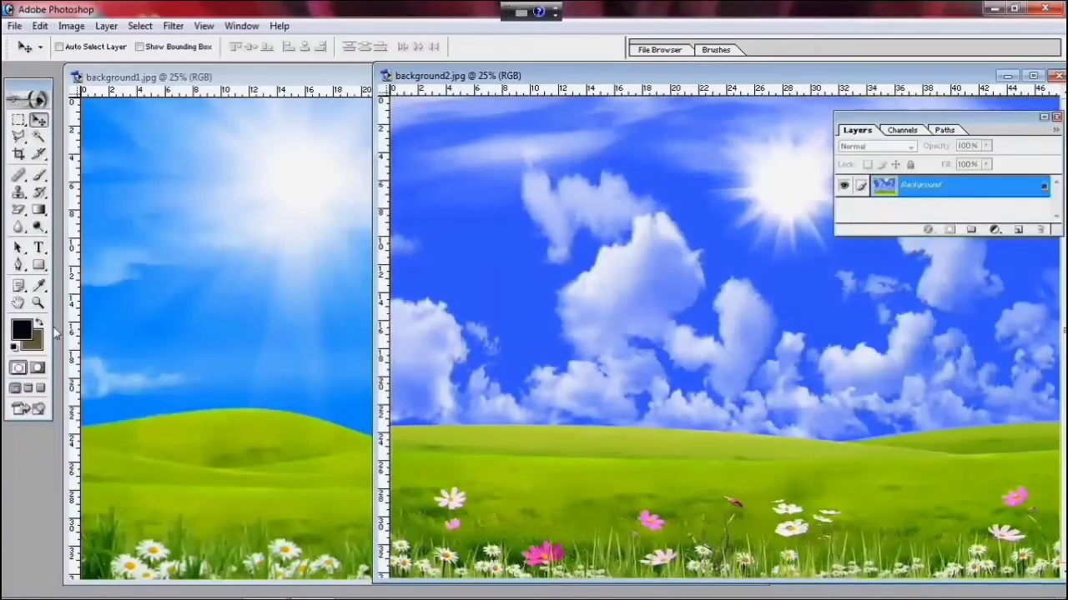
{"action": "left_click", "coordinate": [205, 291]}
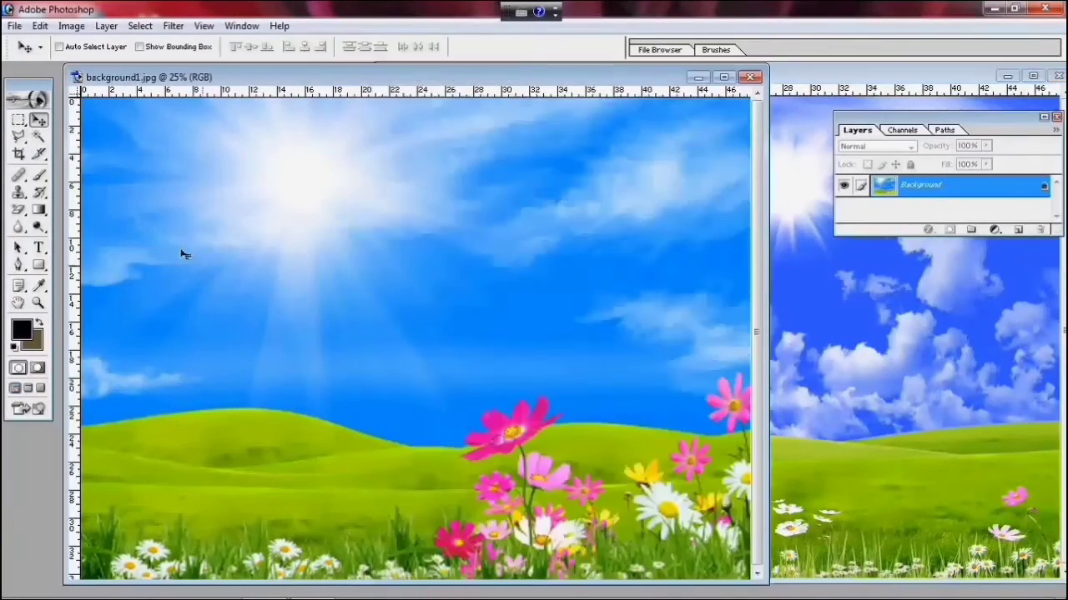
{"action": "left_click", "coordinate": [827, 371]}
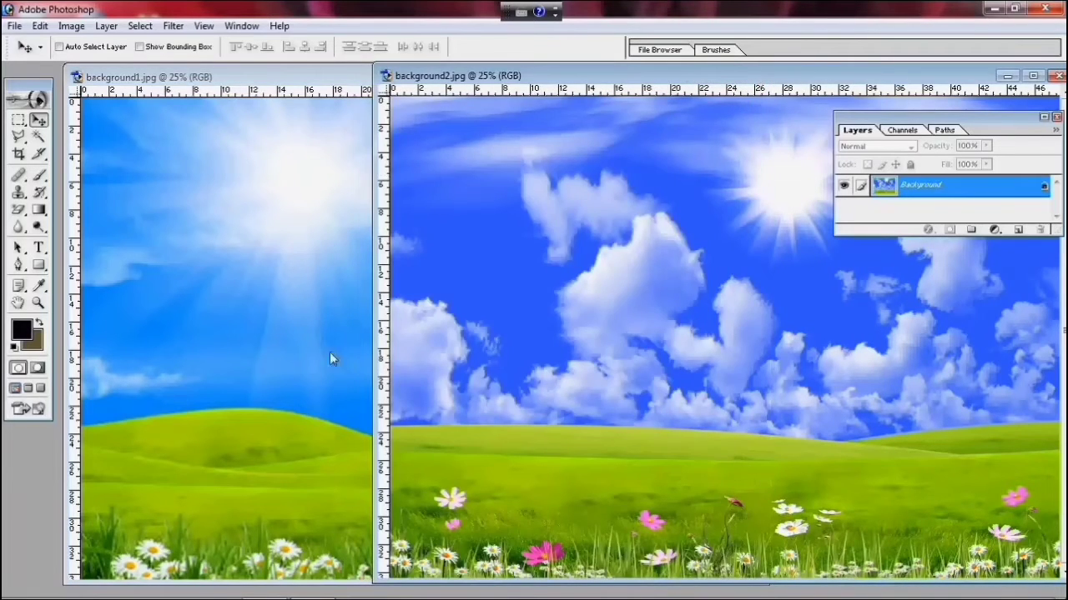
{"action": "left_click", "coordinate": [294, 351]}
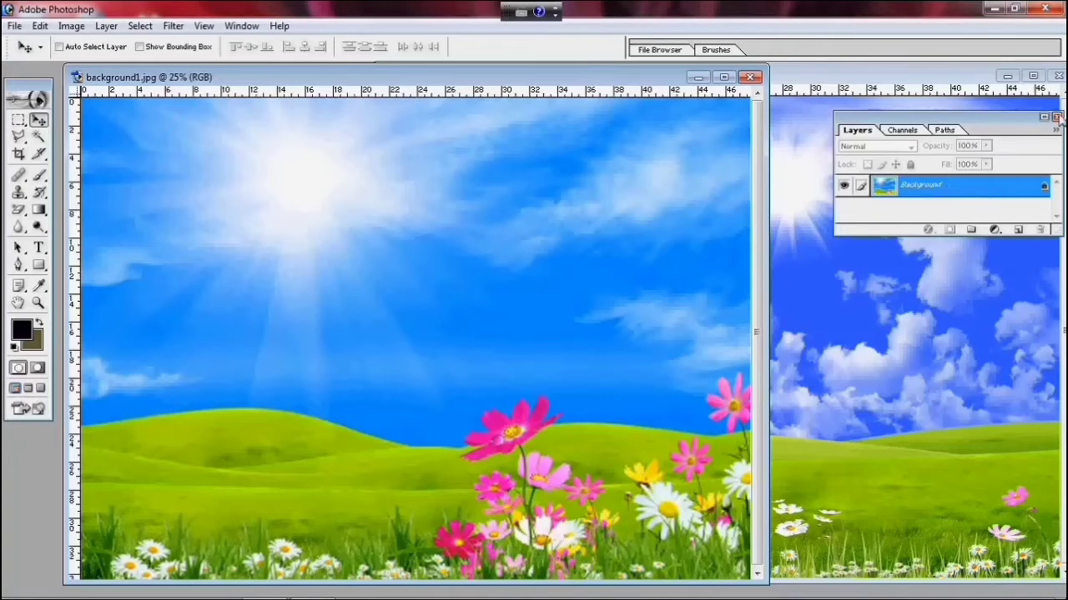
- Close the Layers palette and display it again
{"action": "left_click", "coordinate": [1055, 117]}
{"action": "left_click", "coordinate": [241, 26]}
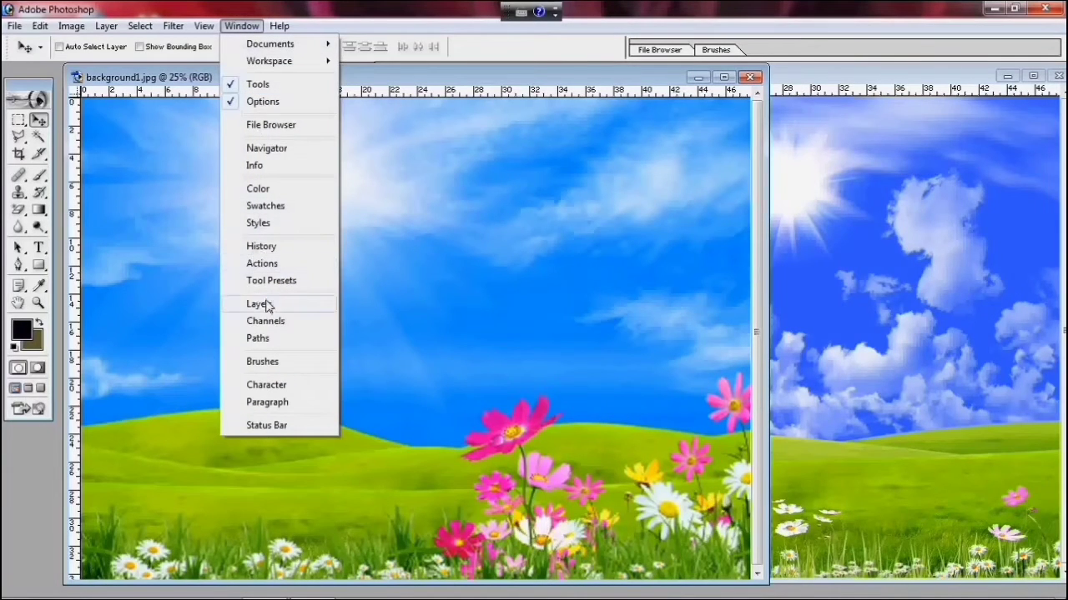
{"action": "left_click", "coordinate": [265, 305]}
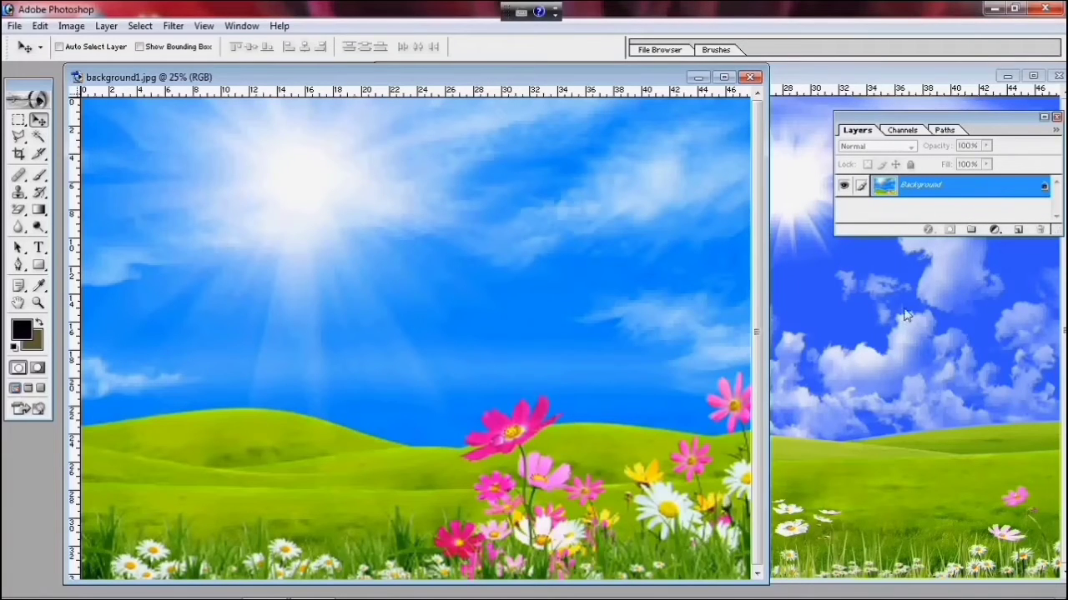
- Switch between background1.jpg and background2.jpg to compare the two images and their layers
{"action": "left_click", "coordinate": [849, 344]}
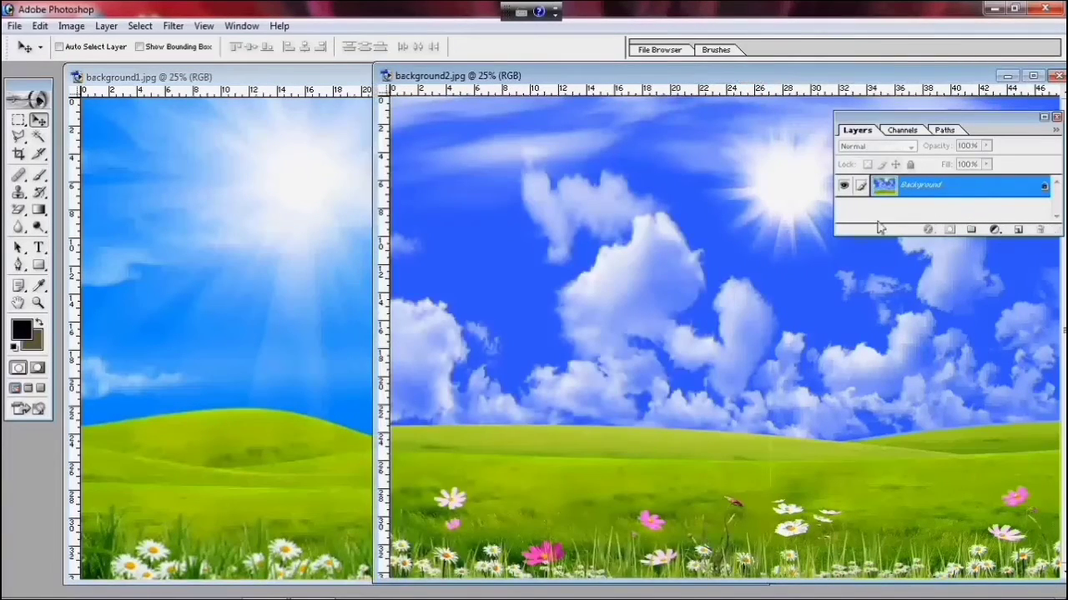
{"action": "left_click", "coordinate": [211, 319]}
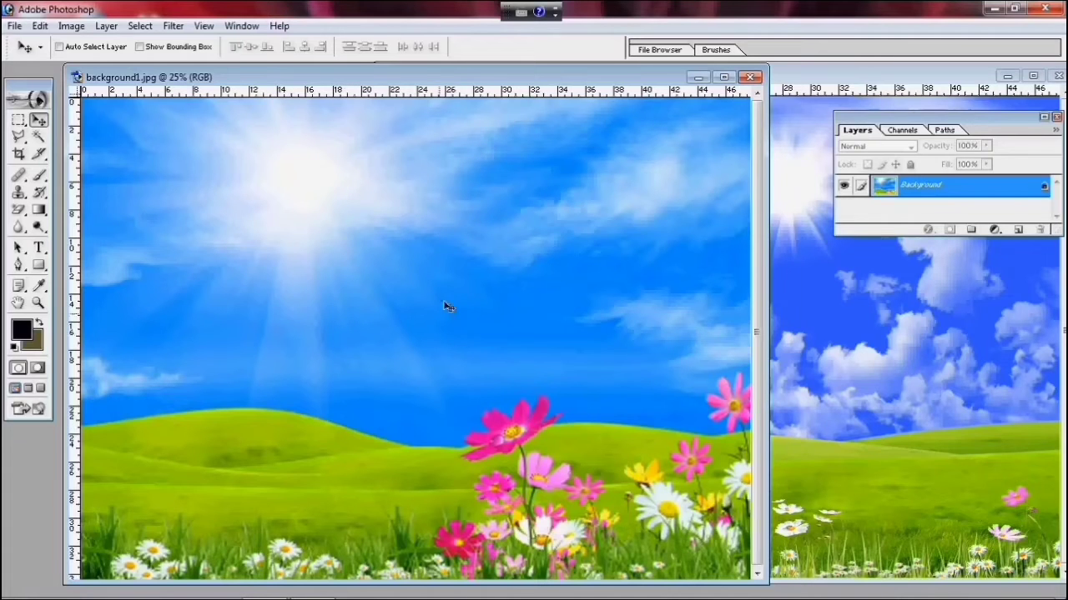
{"action": "left_click", "coordinate": [879, 386]}
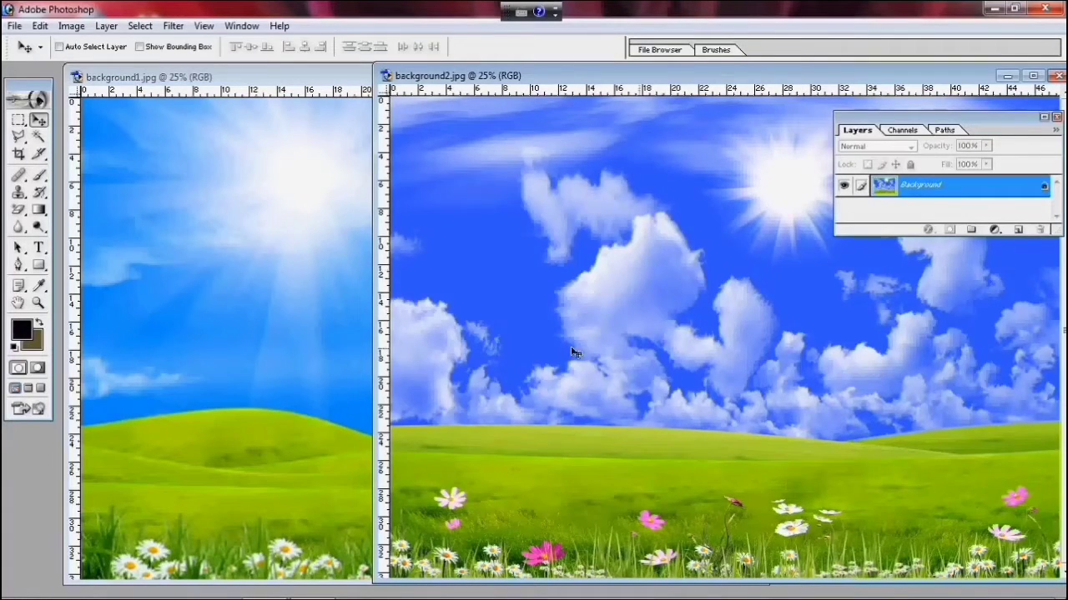
{"action": "left_click", "coordinate": [328, 312]}
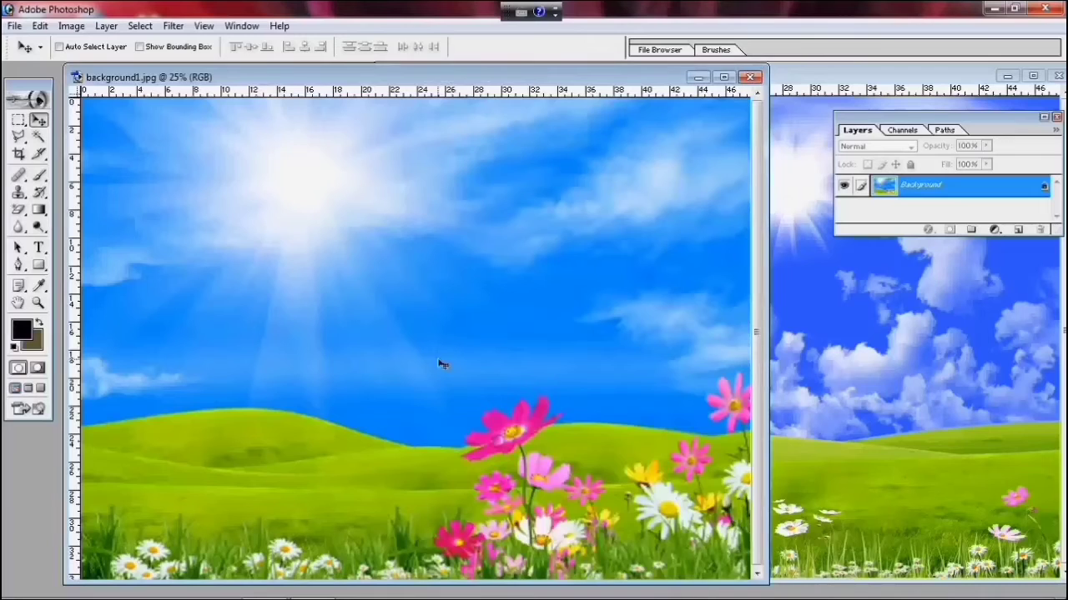
{"action": "left_click", "coordinate": [871, 390]}
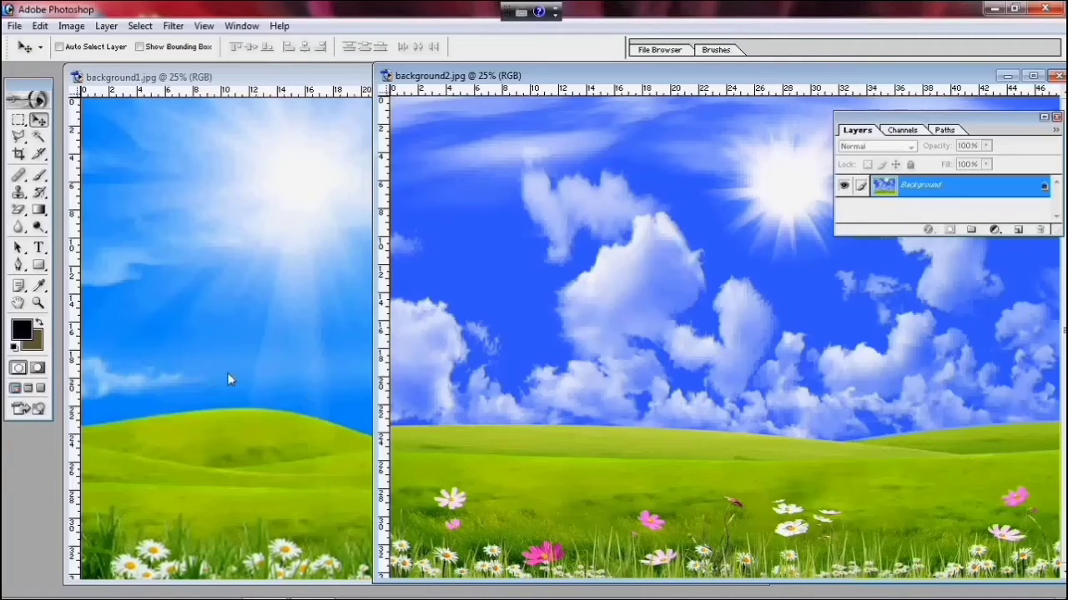
{"action": "left_click", "coordinate": [300, 335]}
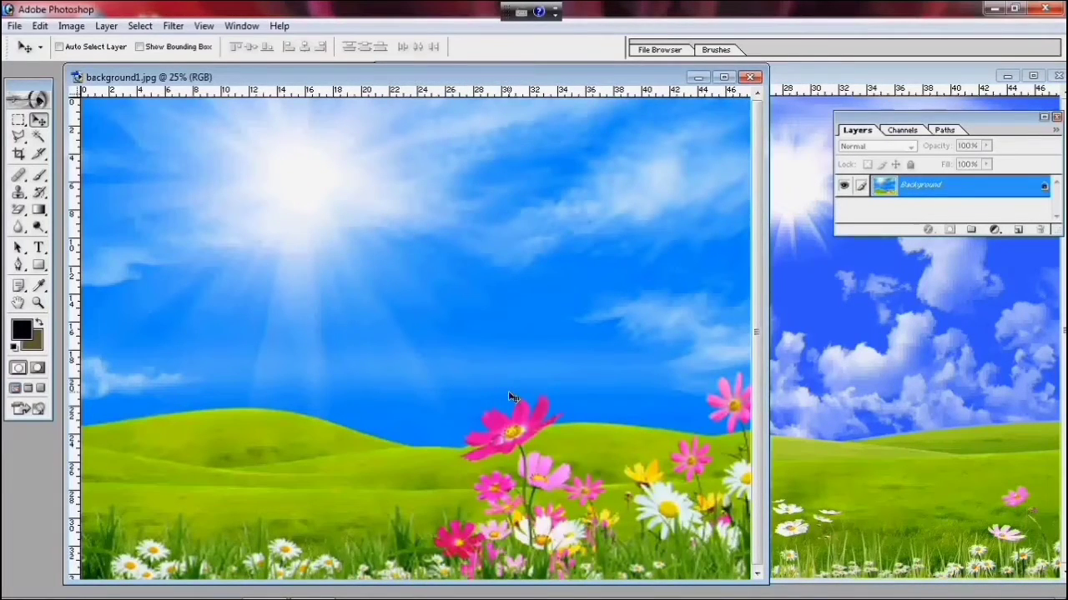
{"action": "left_click", "coordinate": [897, 388]}
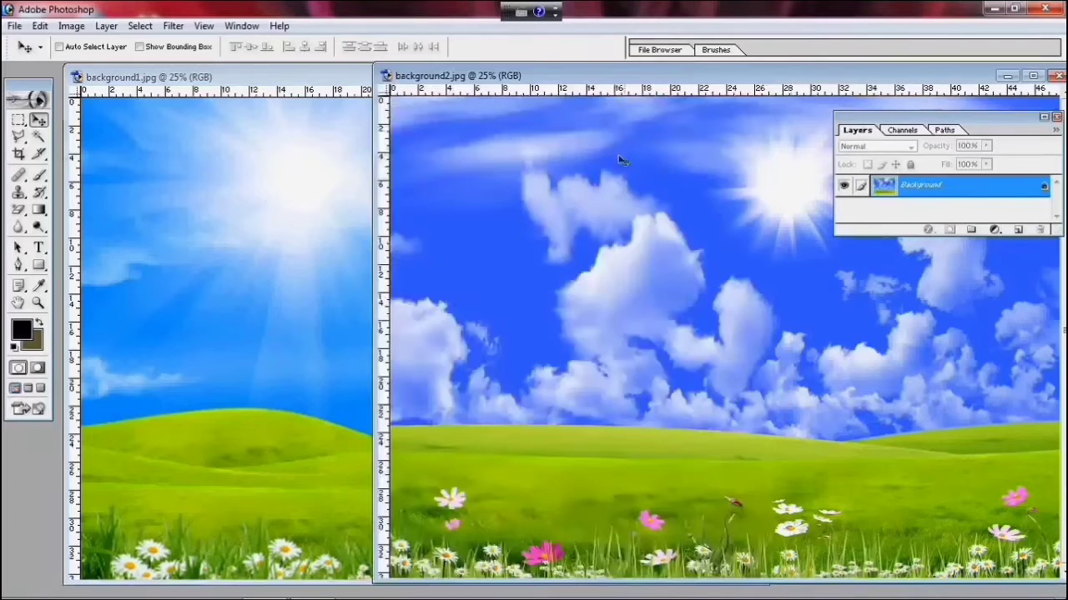
- Copy the background1.jpg image into background2.jpg as a new layer with the Move tool
{"action": "left_click", "coordinate": [192, 415]}
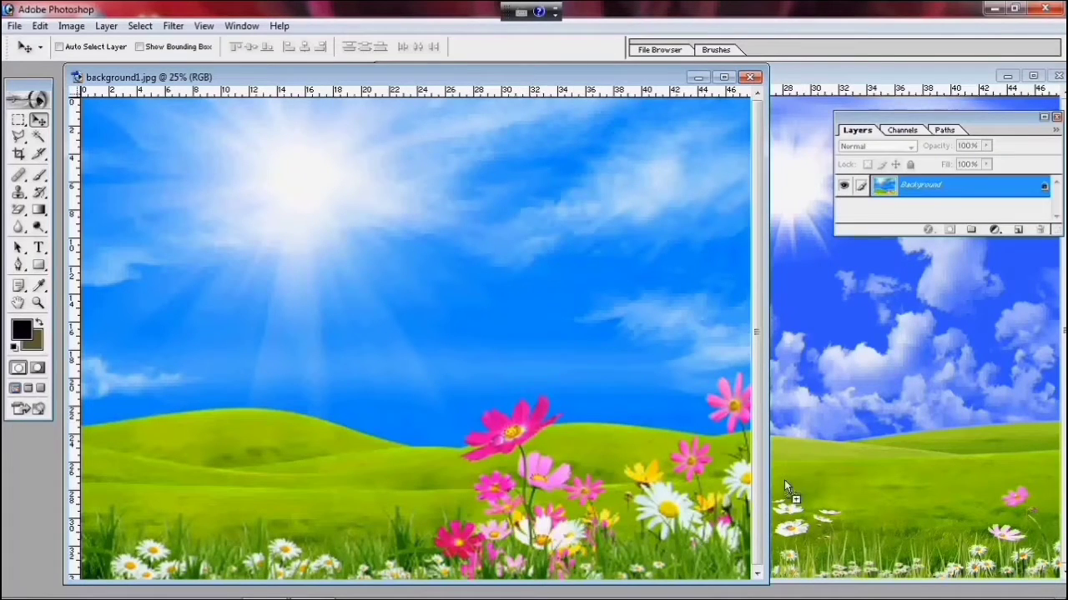
{"action": "left_click_drag", "start_coordinate": [855, 443], "coordinate": [855, 443]}
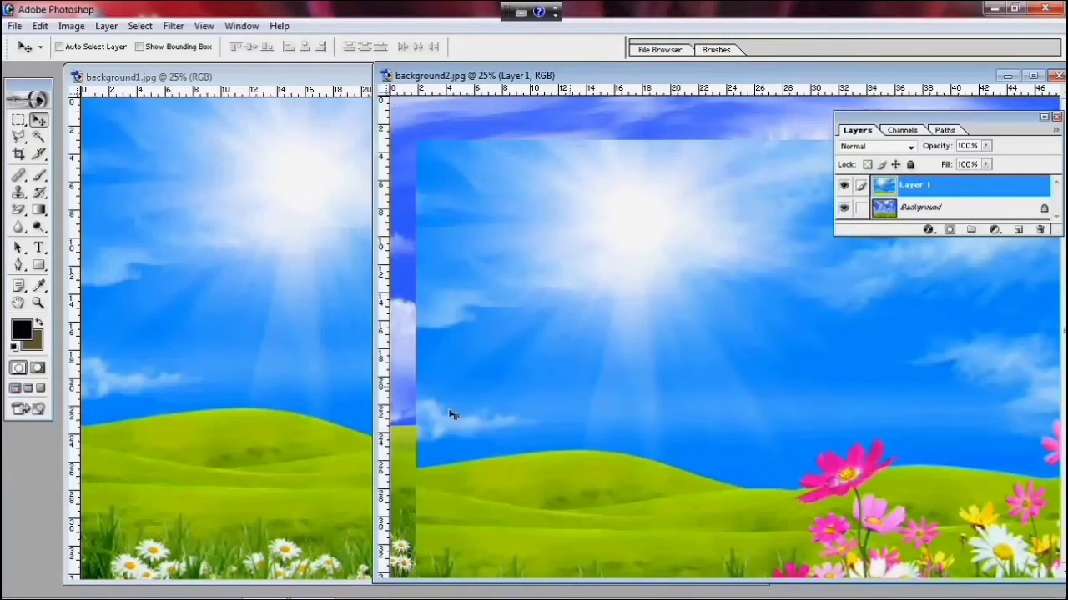
- Close background1.jpg and maximize the background2.jpg document window
{"action": "left_click", "coordinate": [275, 329]}
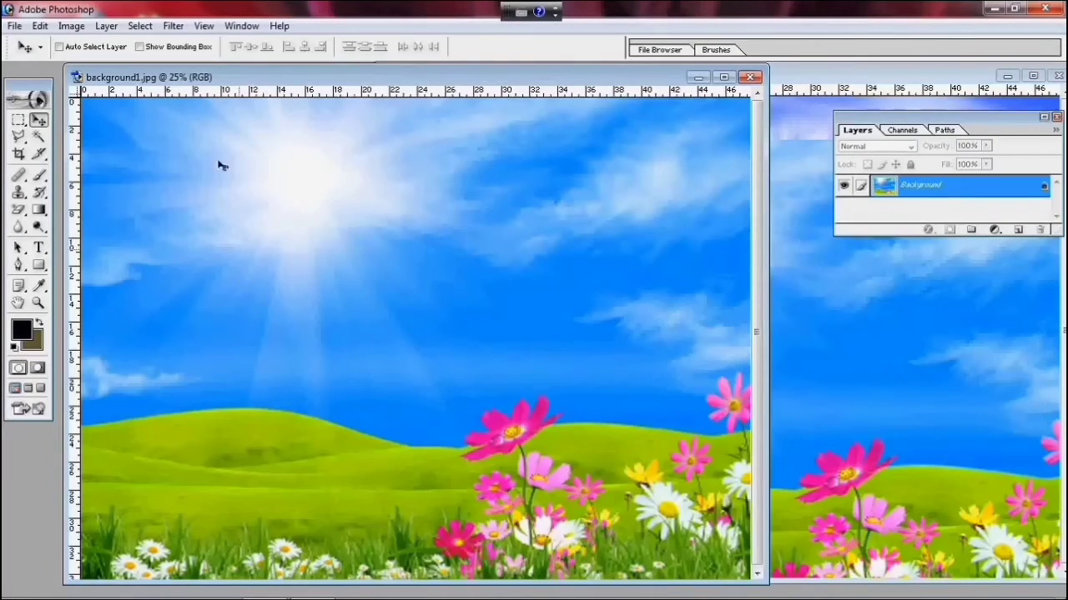
{"action": "left_click", "coordinate": [750, 76]}
{"action": "left_click_drag", "start_coordinate": [684, 74], "coordinate": [440, 100]}
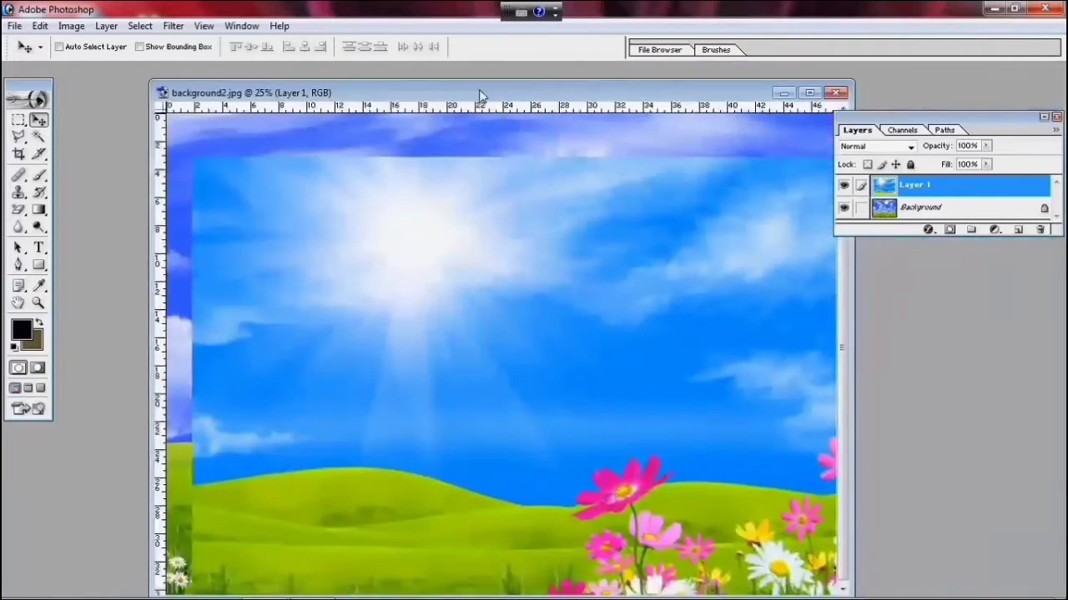
{"action": "left_click", "coordinate": [808, 93]}
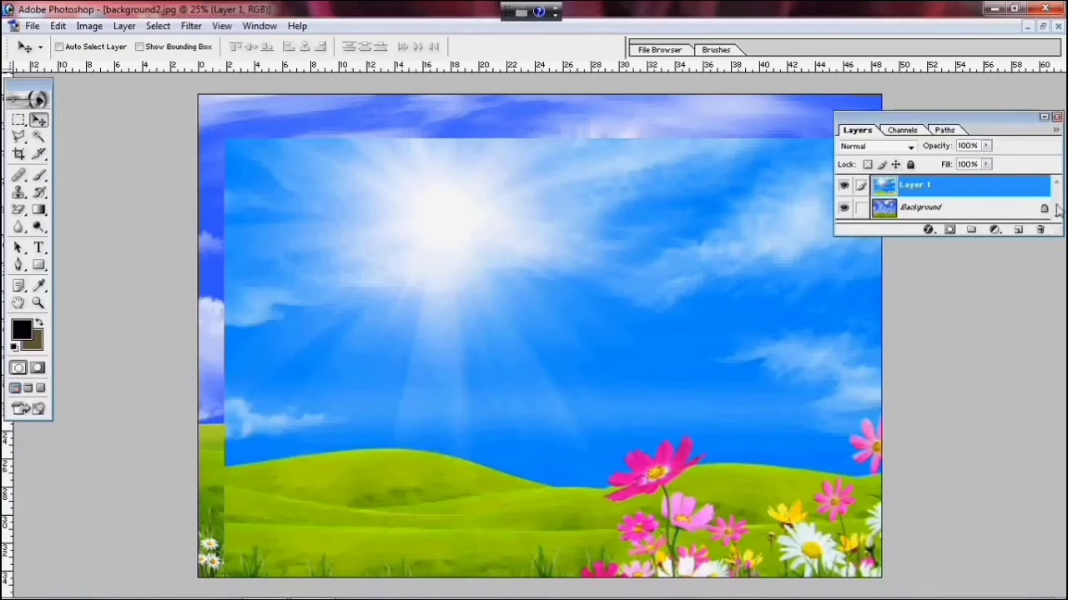
- Try to move the locked Background layer with the Move tool
{"action": "left_click", "coordinate": [972, 213]}
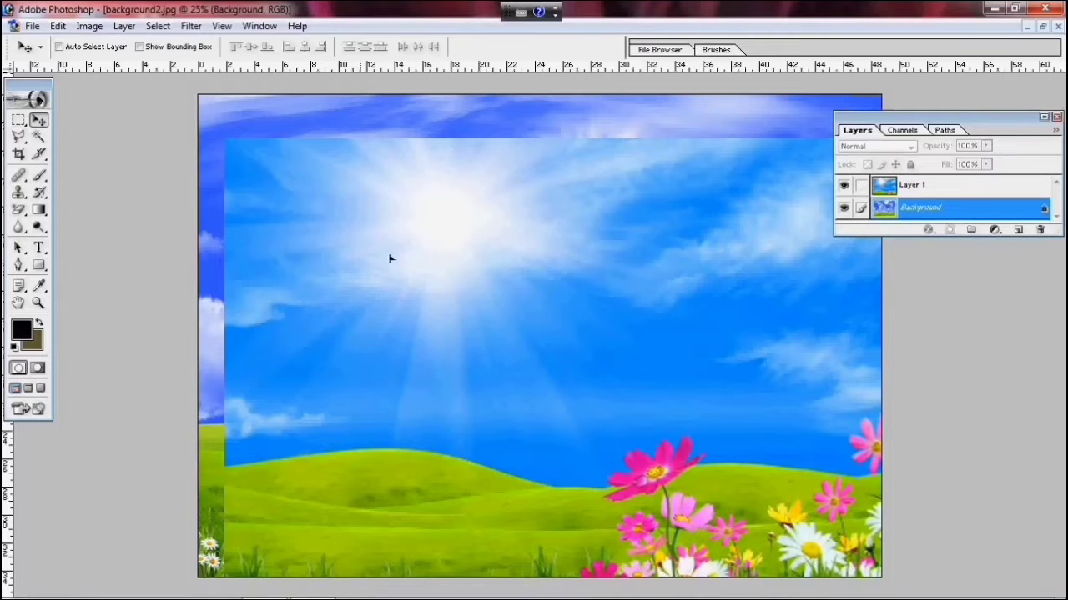
{"action": "left_click", "coordinate": [325, 254]}
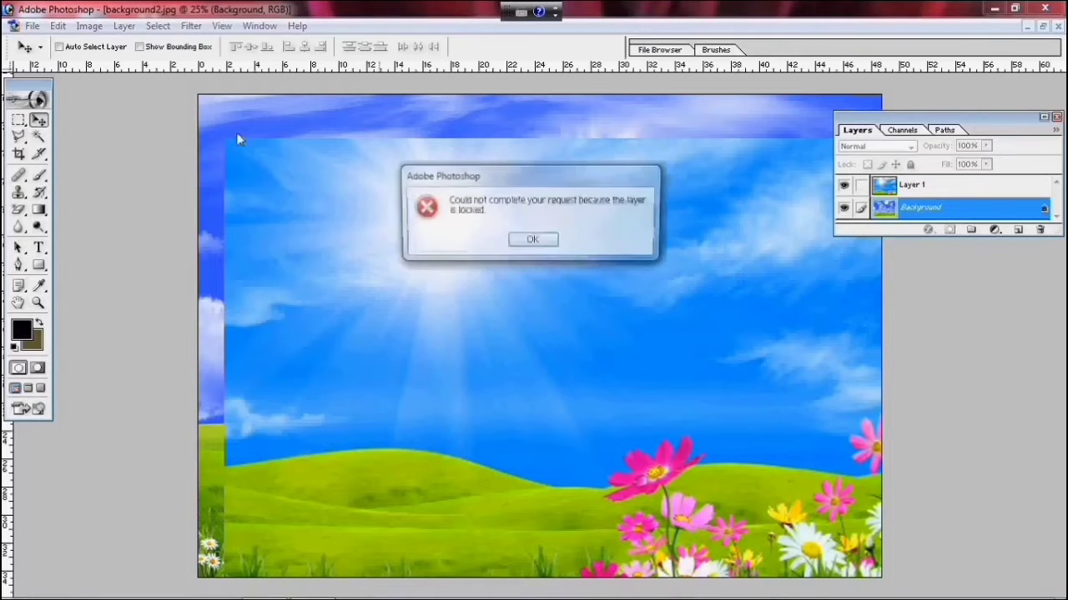
{"action": "left_click", "coordinate": [533, 241]}
- Move Layer 1 so it covers the whole canvas, and hide and show it again to check the Background beneath
{"action": "left_click", "coordinate": [926, 187]}
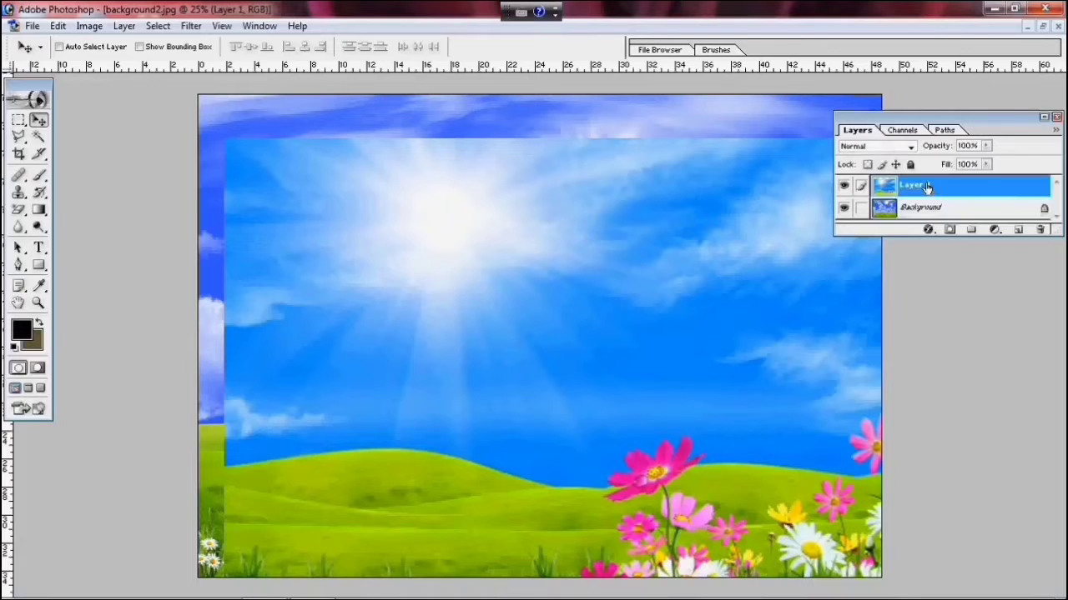
{"action": "mouse_move", "coordinate": [659, 358]}
{"action": "left_mouse_down"}
{"action": "mouse_move", "coordinate": [578, 384]}
{"action": "mouse_move", "coordinate": [615, 317]}
{"action": "mouse_move", "coordinate": [398, 309]}
{"action": "mouse_move", "coordinate": [570, 317]}
{"action": "mouse_move", "coordinate": [603, 350]}
{"action": "left_mouse_up"}
{"action": "left_click_drag", "start_coordinate": [512, 376], "coordinate": [499, 341]}
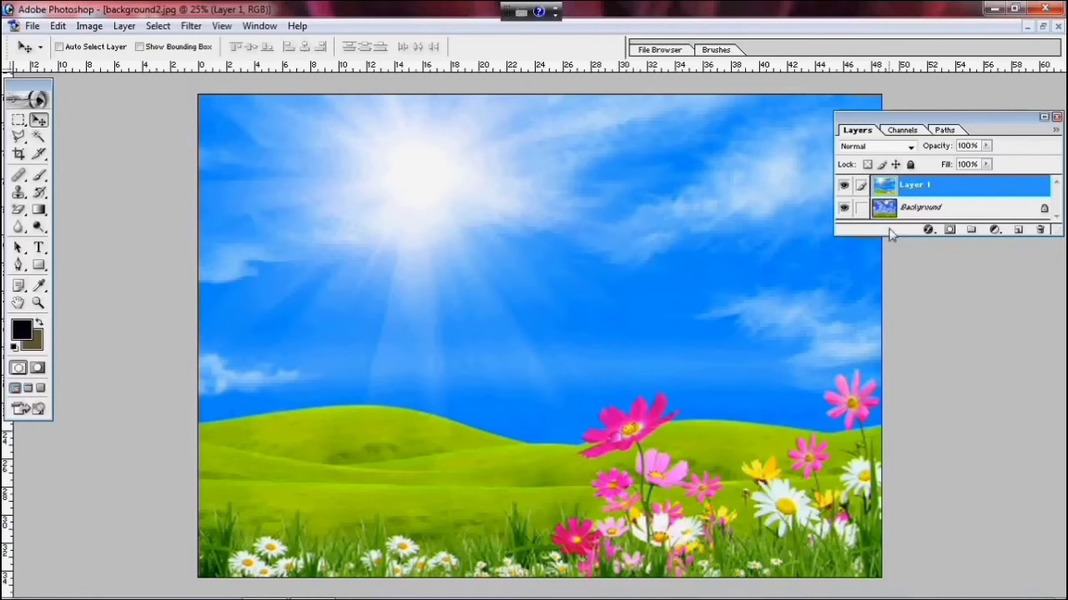
{"action": "left_click", "coordinate": [844, 186]}
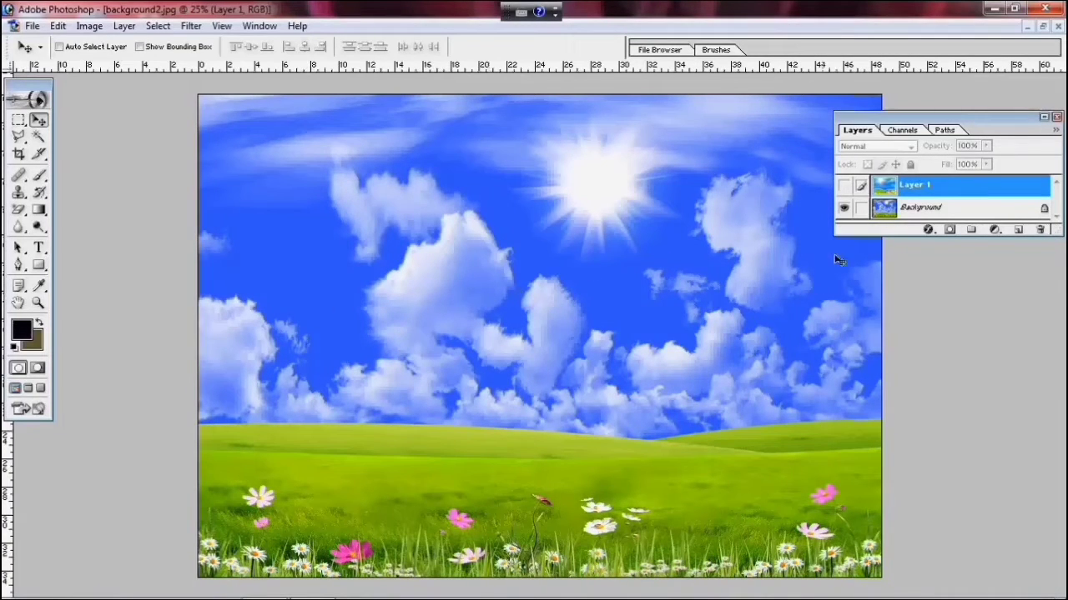
{"action": "left_click", "coordinate": [844, 187]}
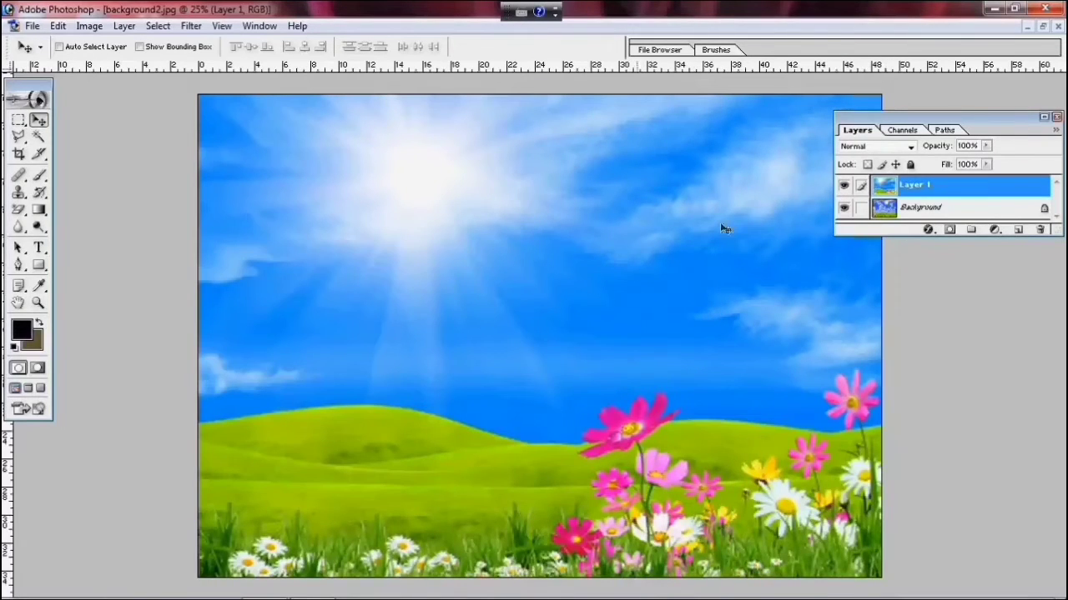
- Convert the locked Background into a regular layer, keeping the default name Layer 0, Normal mode and 100% opacity
{"action": "left_click", "coordinate": [926, 208]}
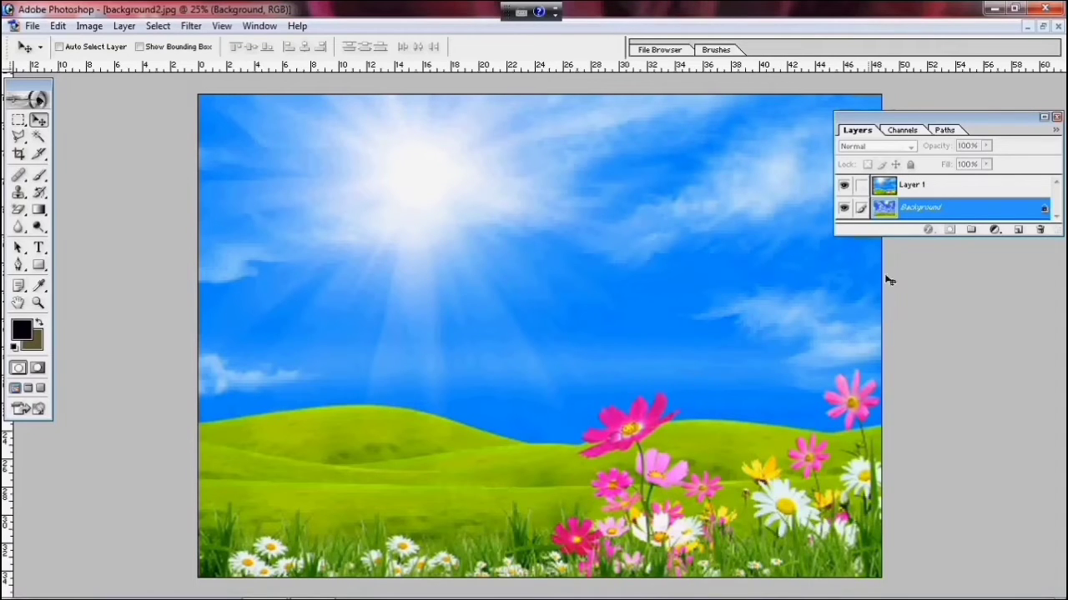
{"action": "double_click", "coordinate": [930, 212]}
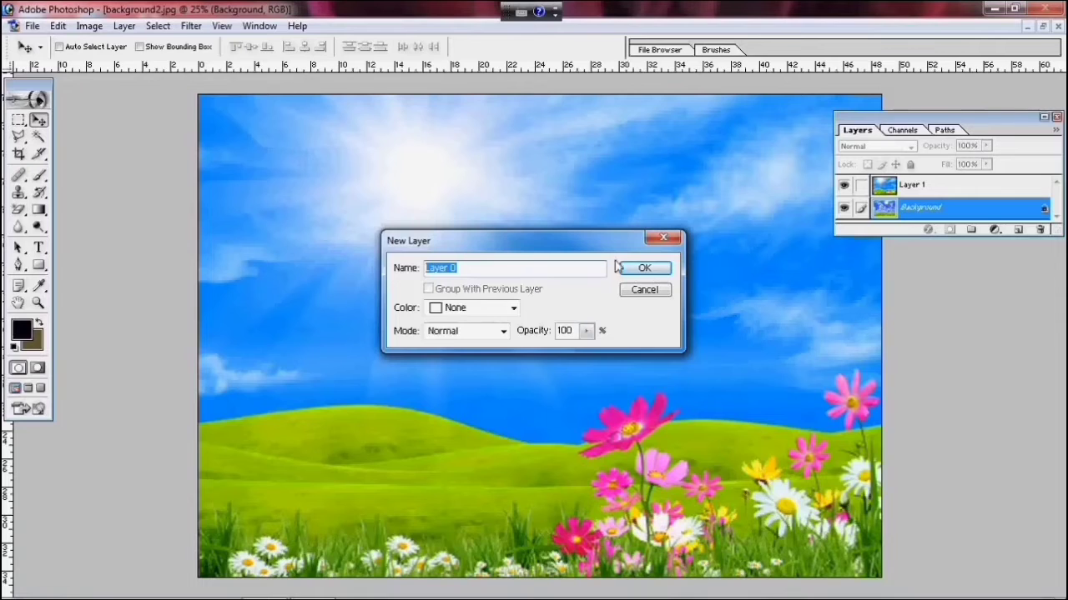
{"action": "left_click", "coordinate": [641, 268]}
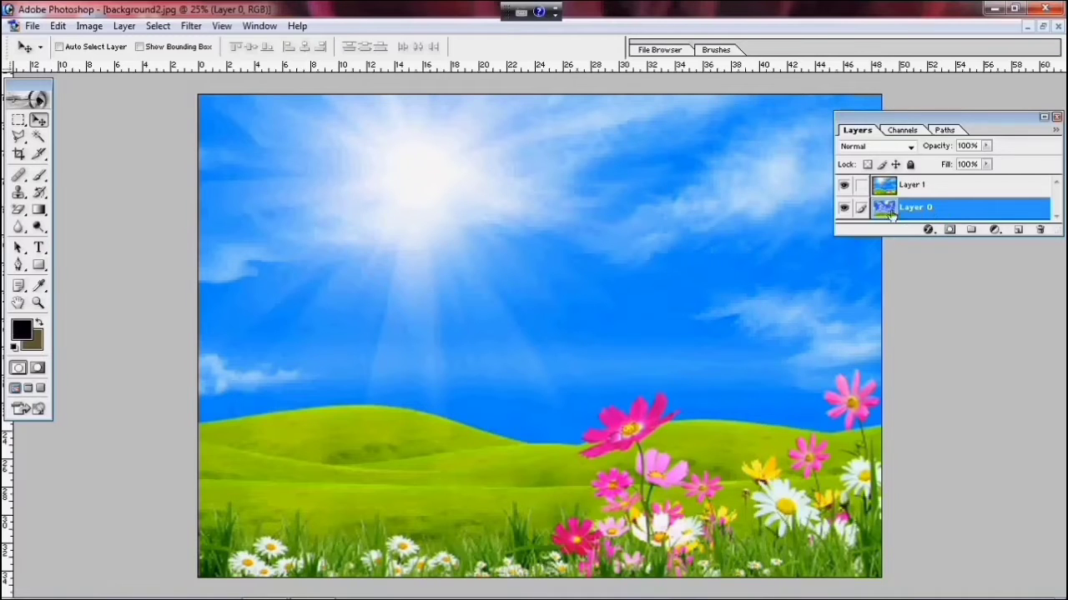
- Restack Layer 0 above Layer 1 and back beneath it, and make Layer 1 the active layer
{"action": "left_click", "coordinate": [924, 187]}
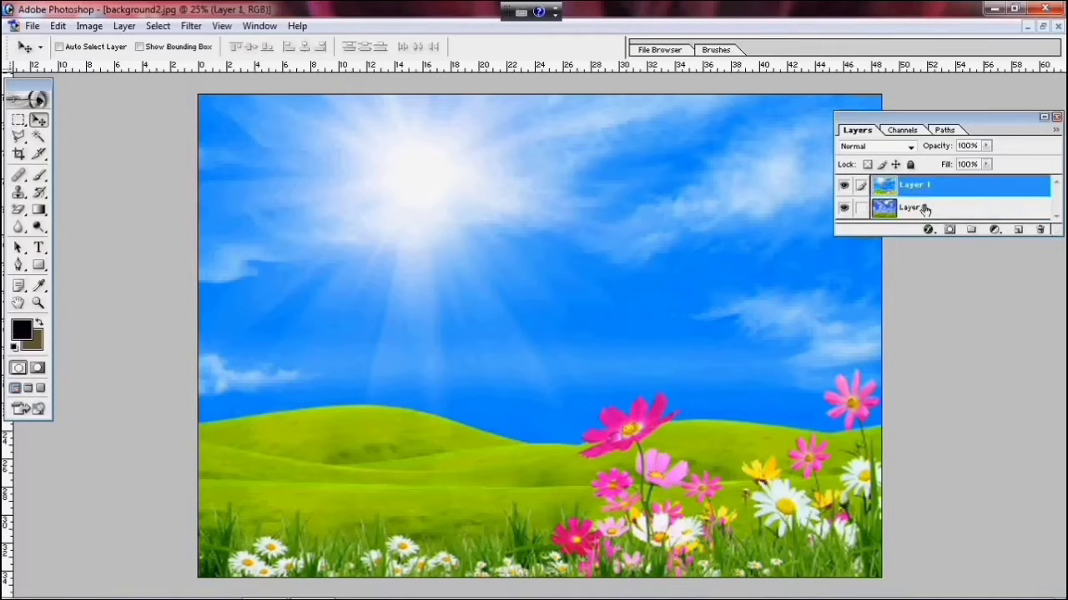
{"action": "left_click", "coordinate": [925, 209]}
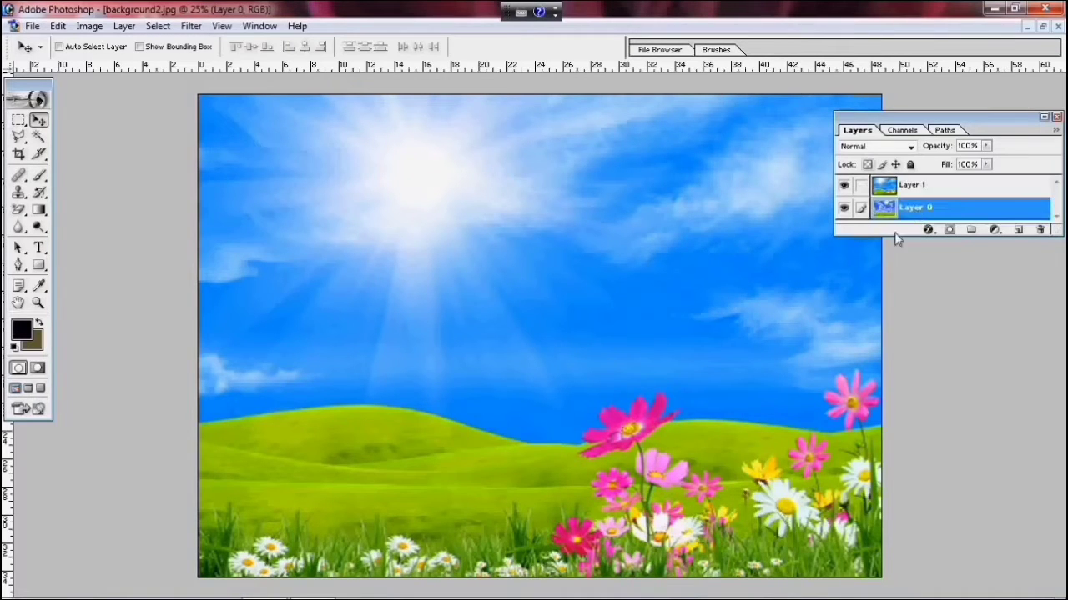
{"action": "left_click", "coordinate": [917, 190]}
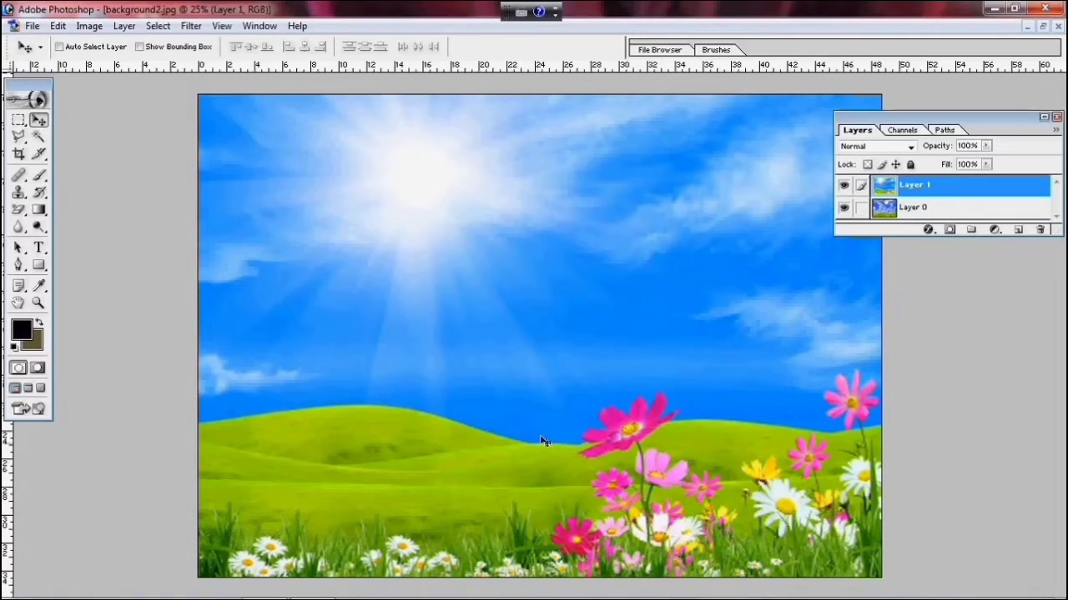
{"action": "left_click", "coordinate": [927, 210]}
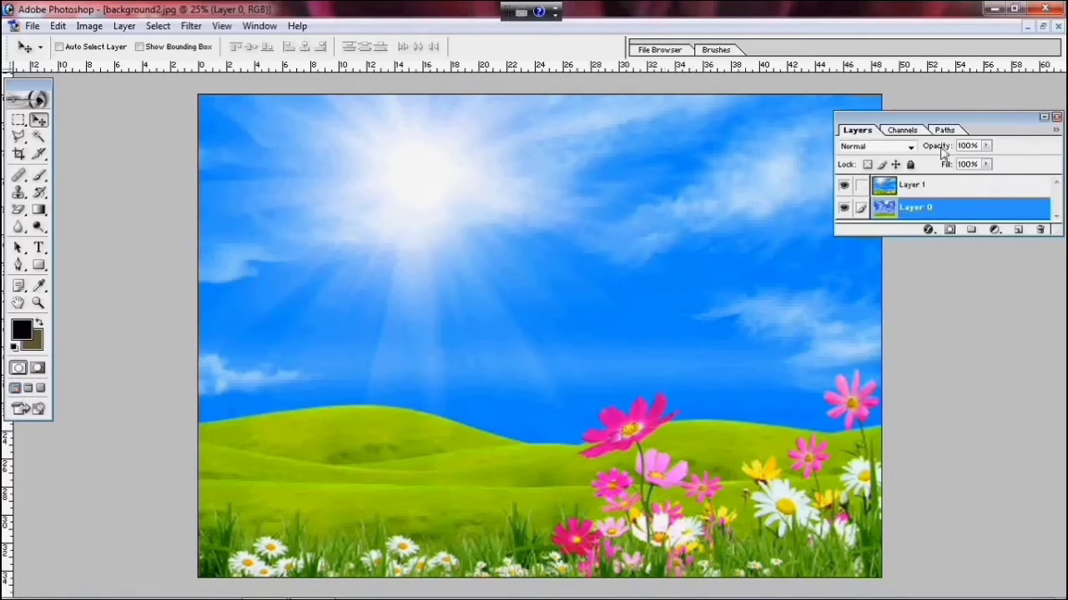
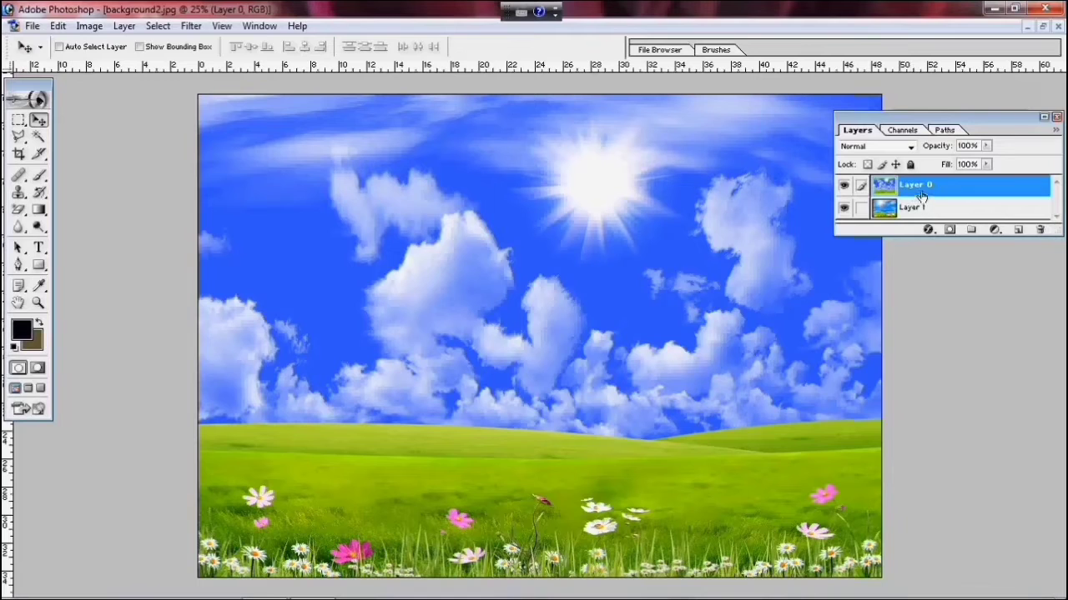
{"action": "left_click_drag", "start_coordinate": [923, 191], "coordinate": [924, 218]}
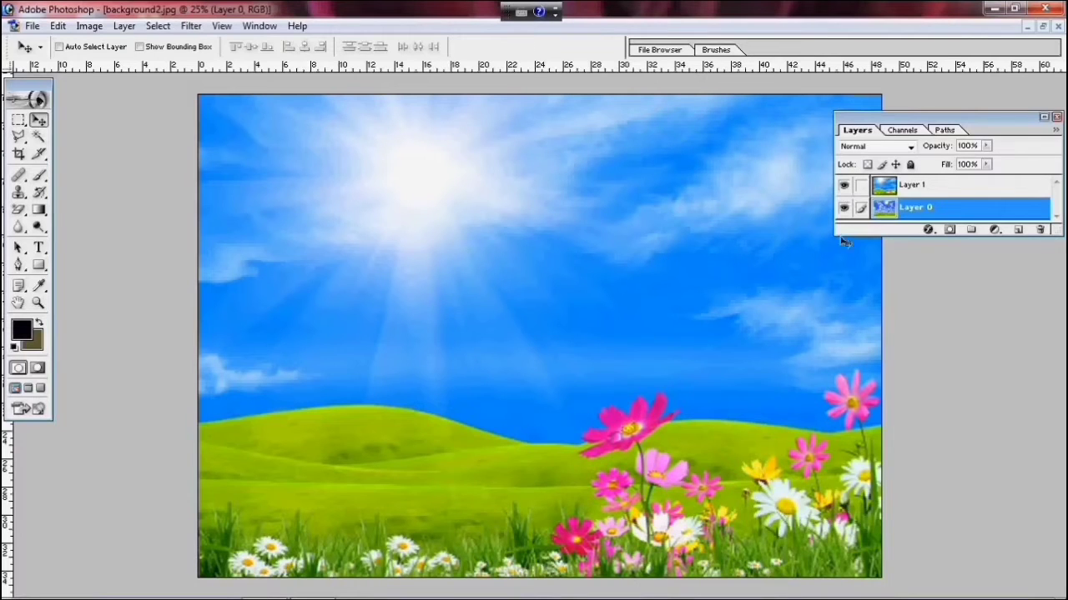
{"action": "left_click", "coordinate": [918, 187]}
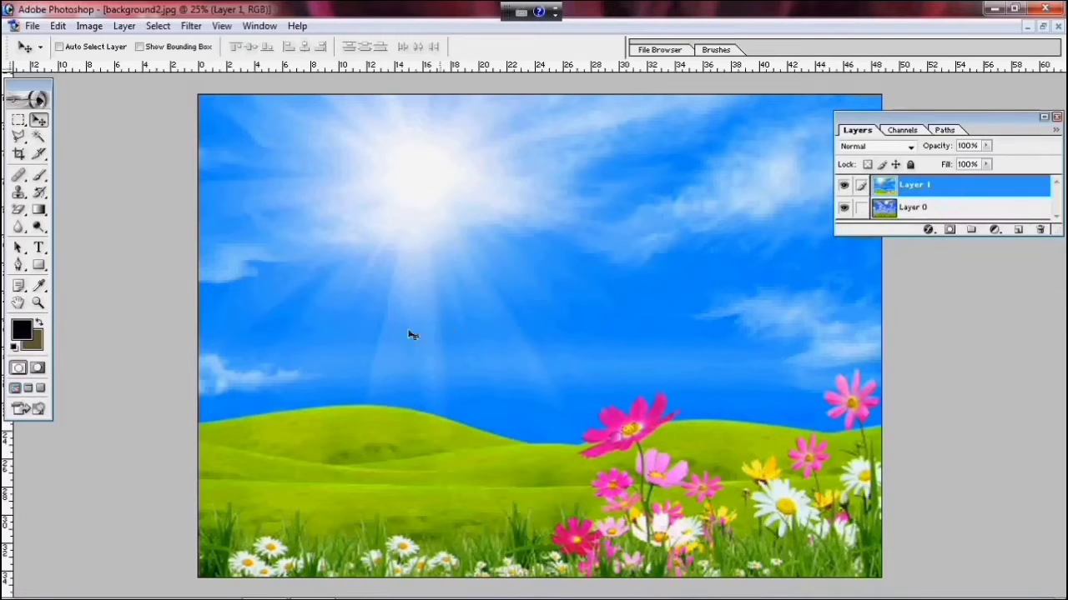
- Erase two small scribbles in Layer 1's sky beside the sun using the Eraser Tool with brush size 13
{"action": "left_click", "coordinate": [20, 212]}
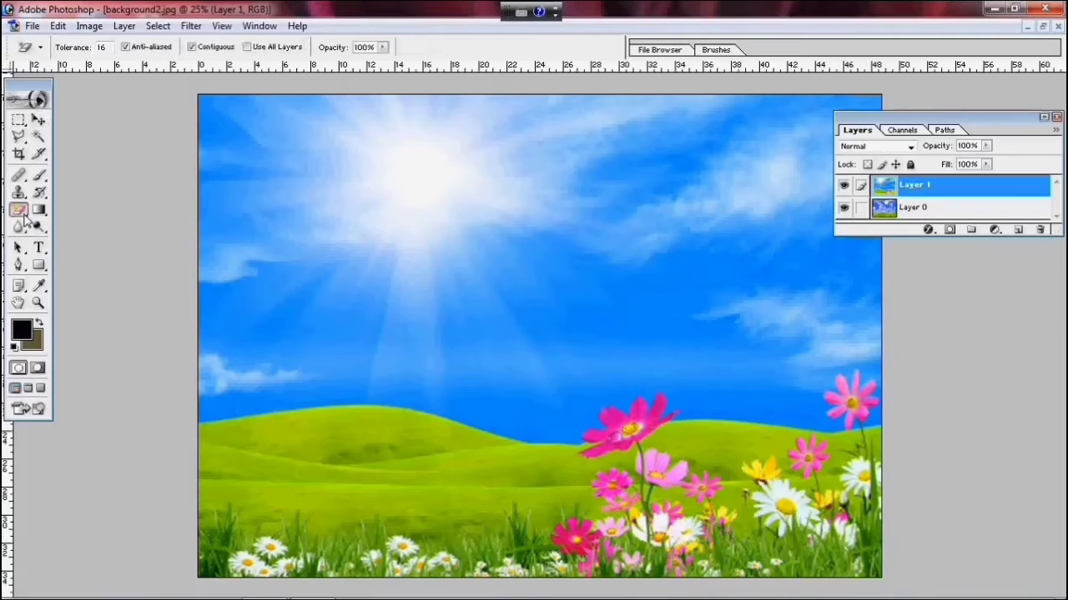
{"action": "right_click", "coordinate": [25, 215]}
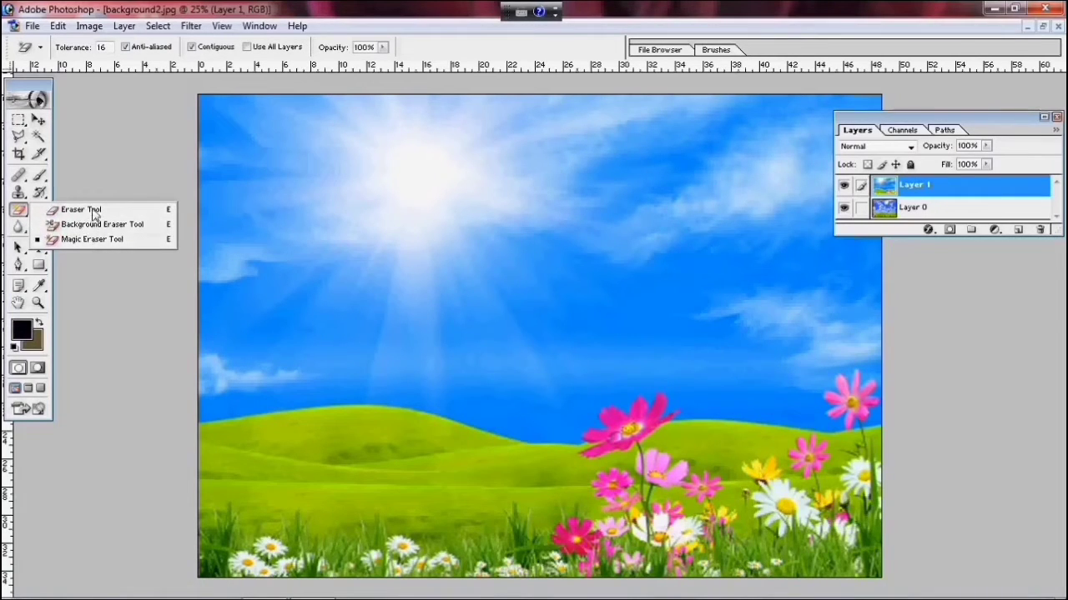
{"action": "left_click", "coordinate": [95, 209]}
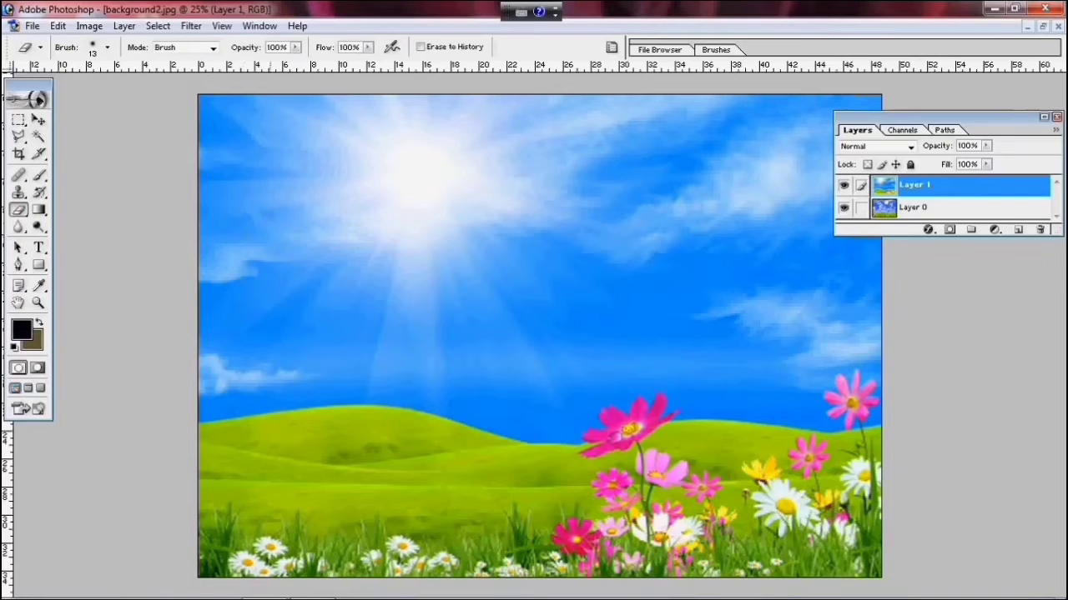
{"action": "mouse_move", "coordinate": [269, 224]}
{"action": "left_mouse_down"}
{"action": "mouse_move", "coordinate": [314, 215]}
{"action": "mouse_move", "coordinate": [333, 253]}
{"action": "mouse_move", "coordinate": [324, 244]}
{"action": "left_mouse_up"}
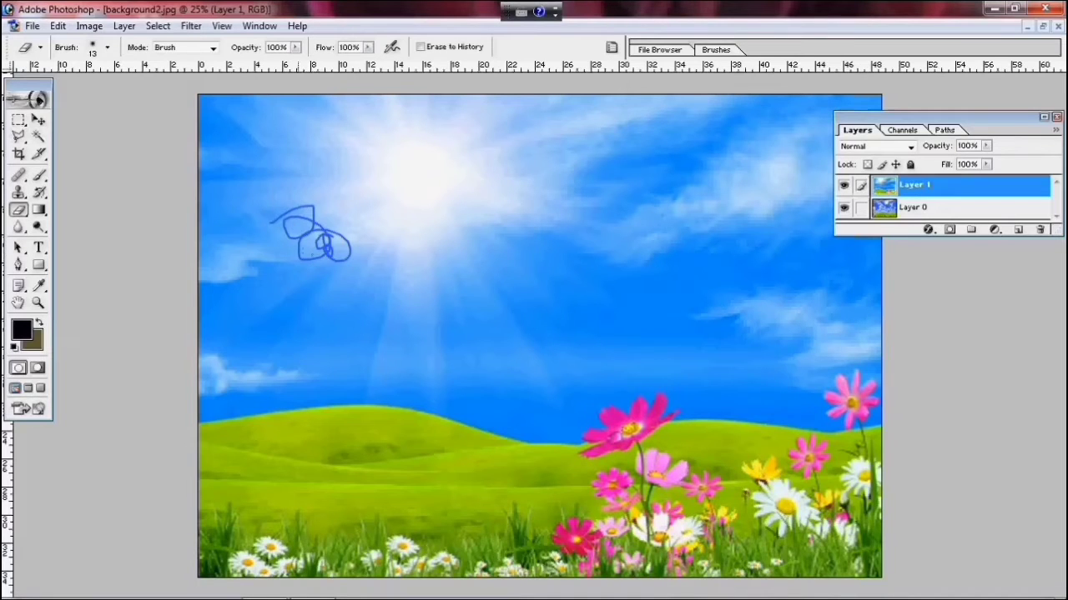
{"action": "left_click_drag", "start_coordinate": [326, 282], "coordinate": [357, 294]}
- Hide and show Layer 1 to compare it with Layer 0, and delete a rectangular marquee area over the erased scribbles
{"action": "left_click", "coordinate": [844, 187]}
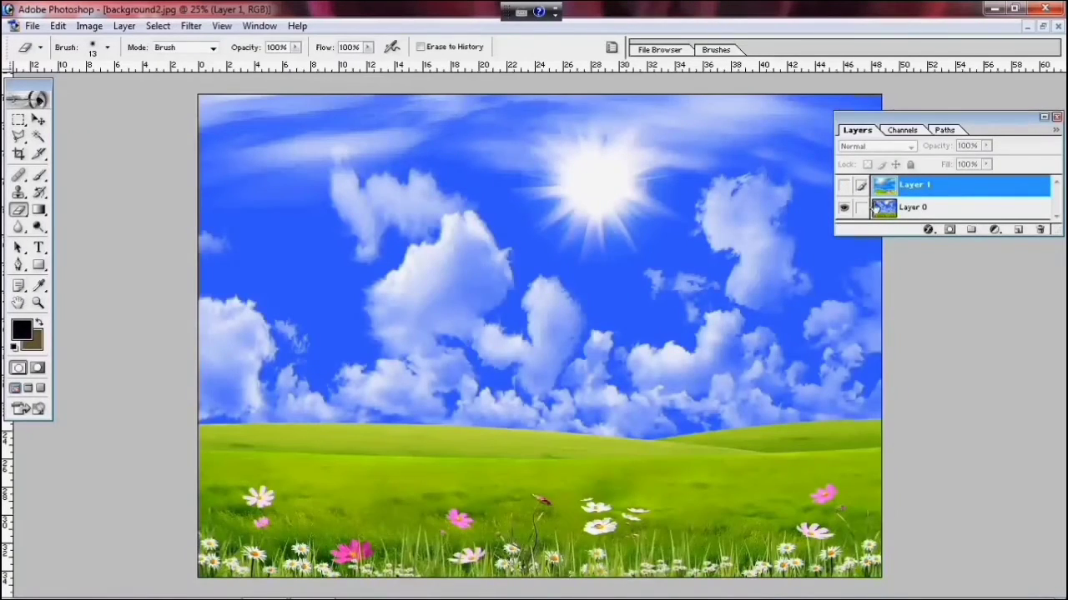
{"action": "left_click", "coordinate": [844, 187]}
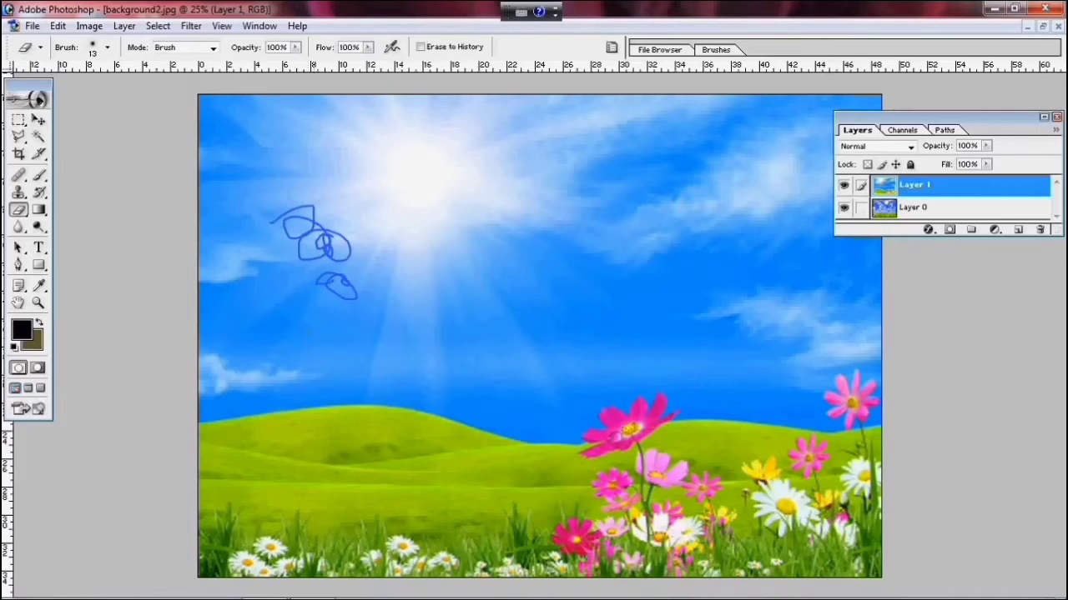
{"action": "left_click", "coordinate": [18, 122]}
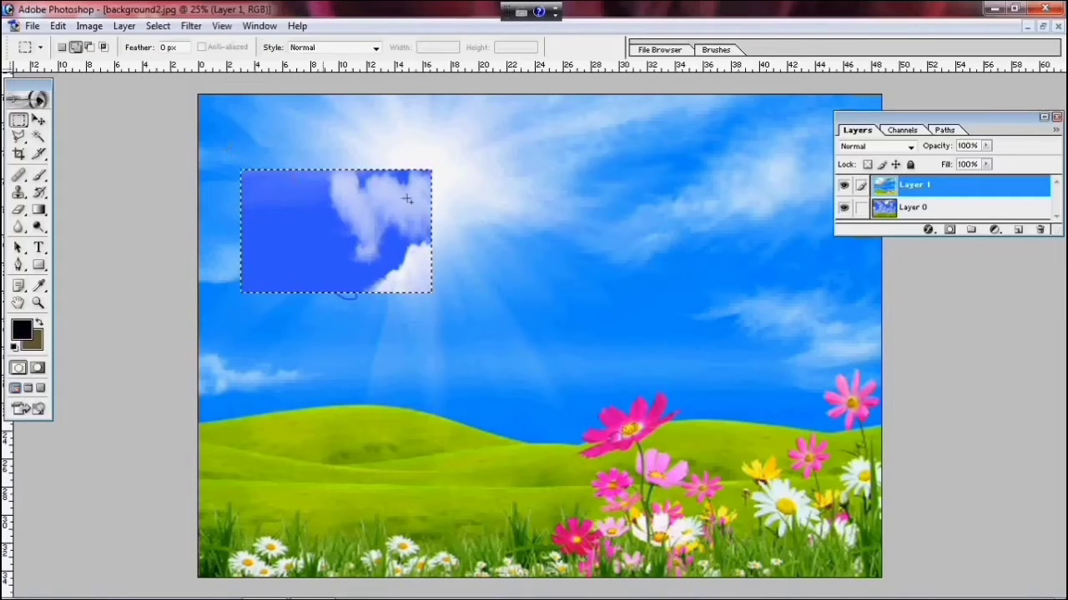
- Outline the left part of Layer 1's sky along the hill edge with a new Polygonal Lasso selection and delete it
{"action": "left_click", "coordinate": [20, 138]}
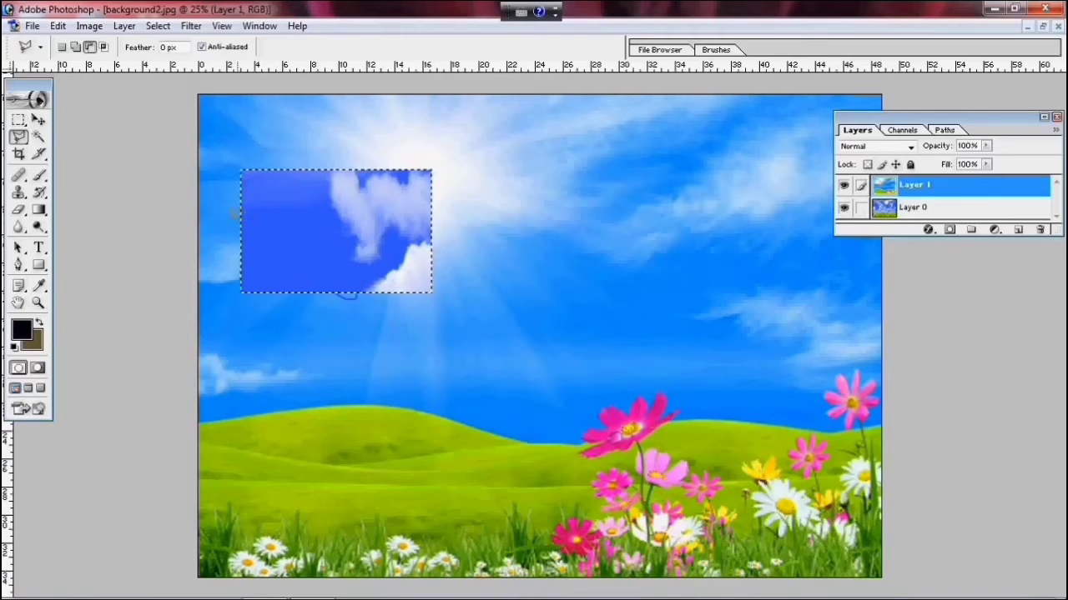
{"action": "left_click", "coordinate": [62, 48]}
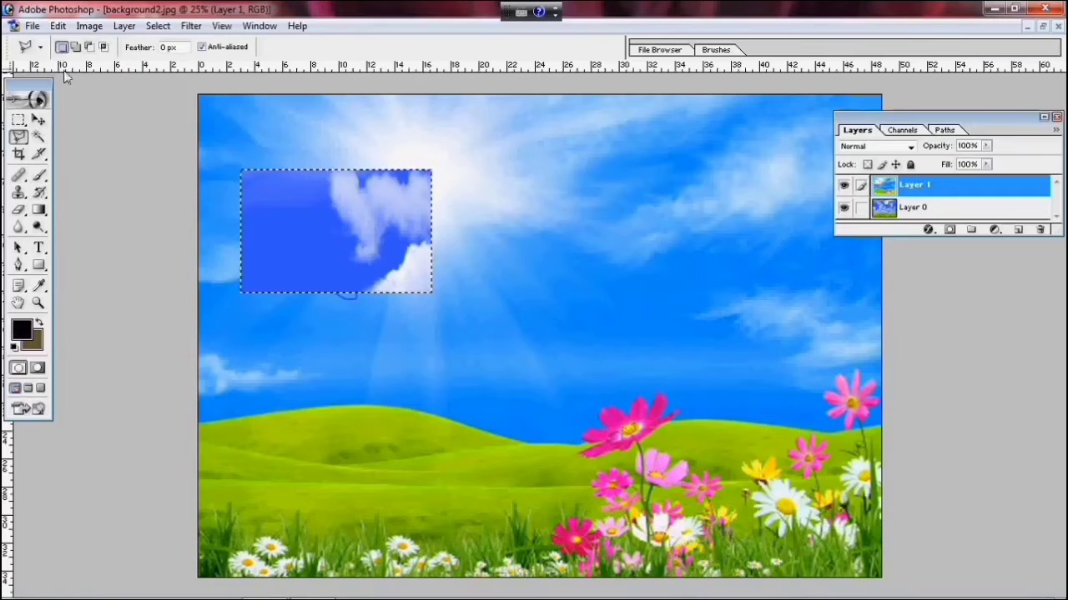
{"action": "left_click", "coordinate": [199, 415]}
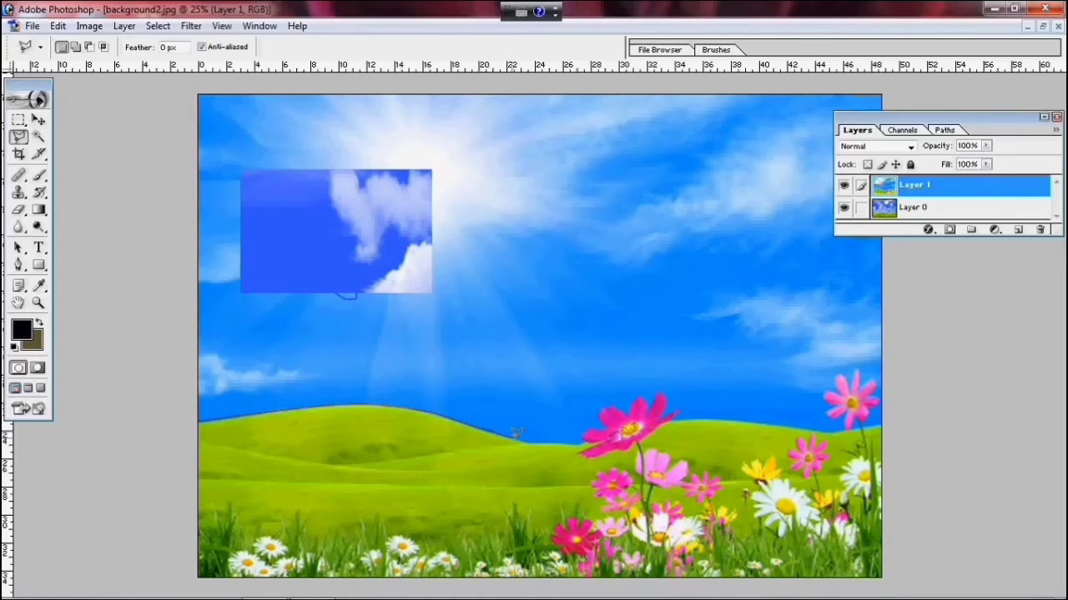
{"action": "left_click", "coordinate": [585, 267]}
{"action": "left_click", "coordinate": [454, 157]}
{"action": "left_click", "coordinate": [434, 80]}
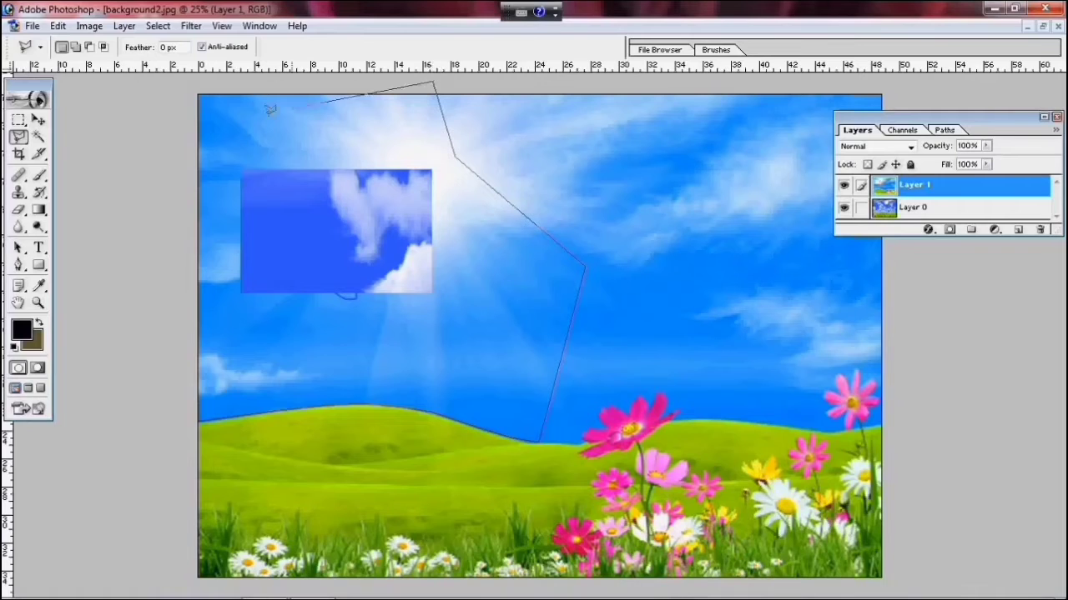
{"action": "left_click", "coordinate": [169, 84]}
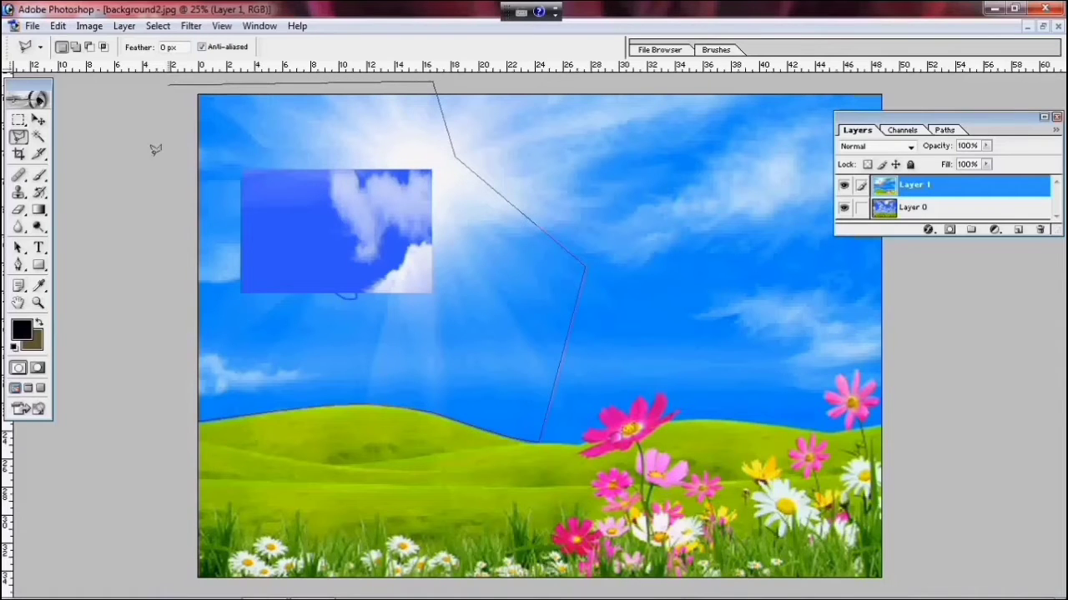
{"action": "left_click", "coordinate": [135, 365]}
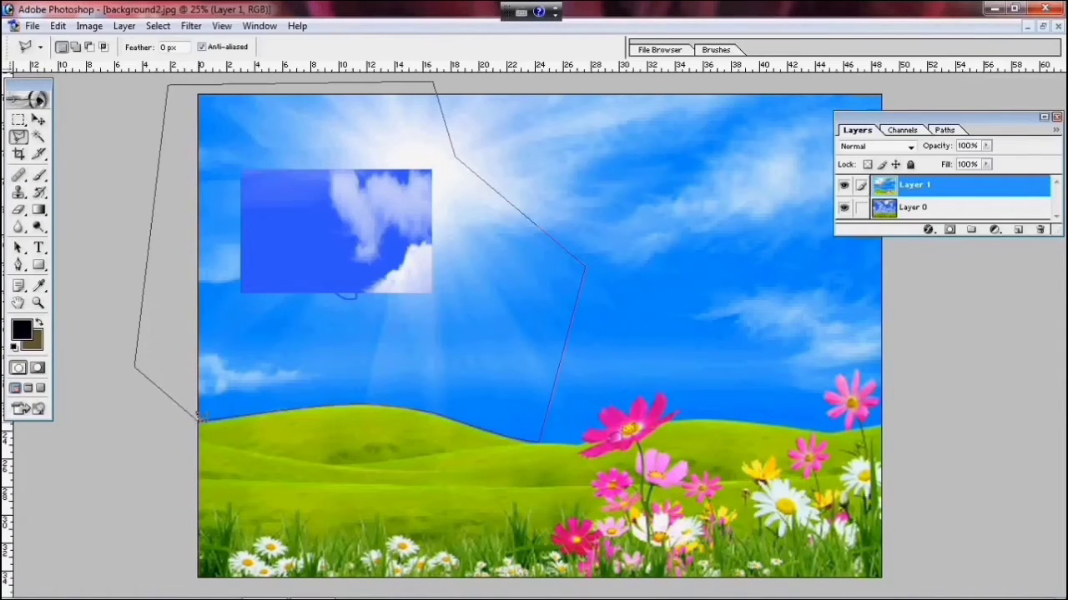
{"action": "left_click", "coordinate": [200, 417]}
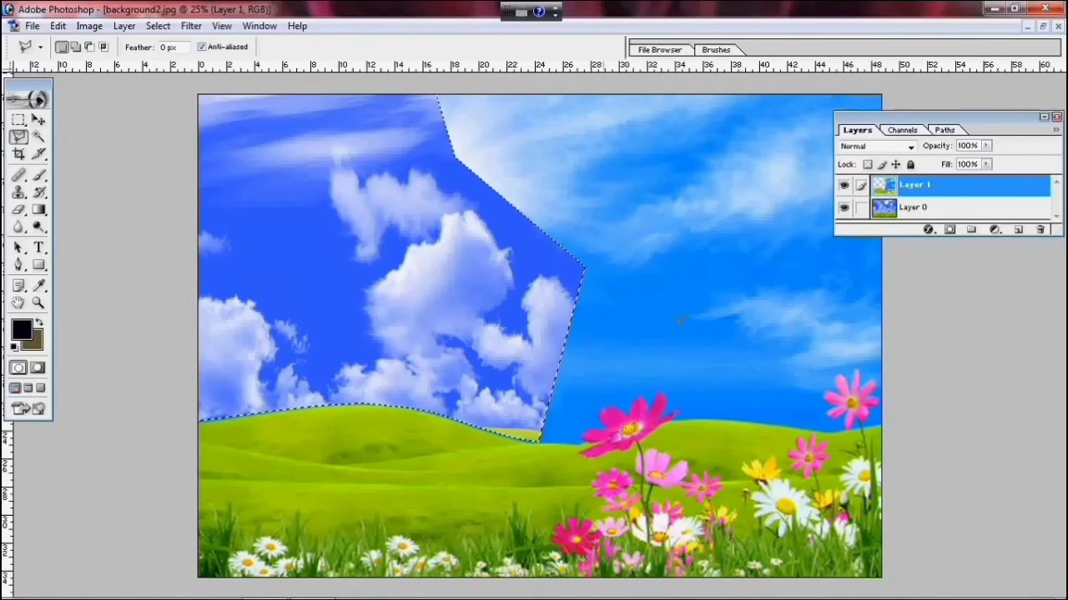
- Outline the right part of Layer 1's sky above the flowers with the Polygonal Lasso and delete it
{"action": "left_click", "coordinate": [896, 363]}
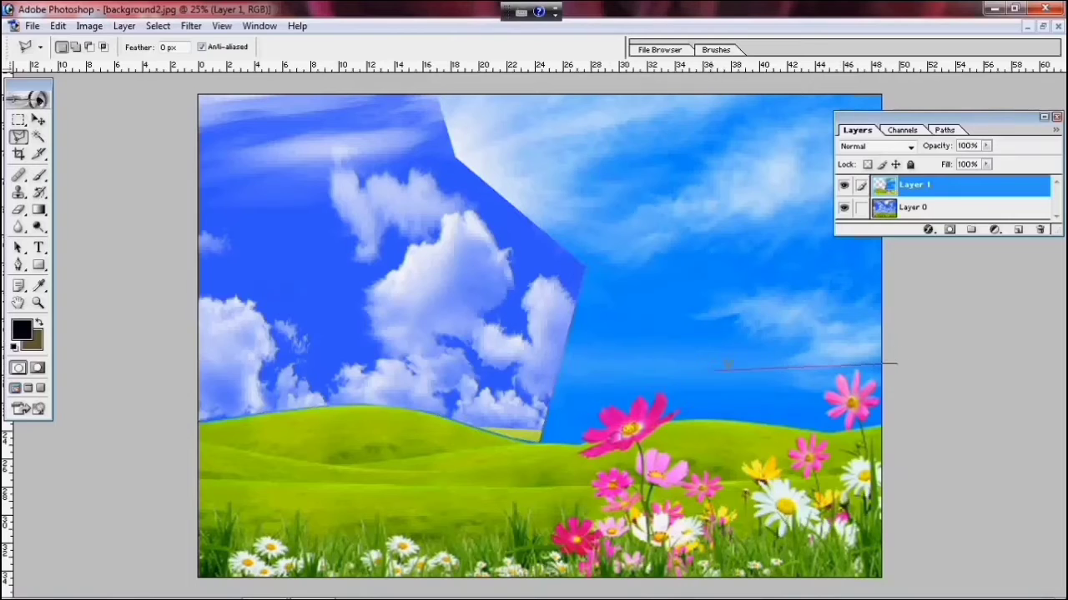
{"action": "left_click", "coordinate": [727, 367]}
{"action": "left_click", "coordinate": [481, 381]}
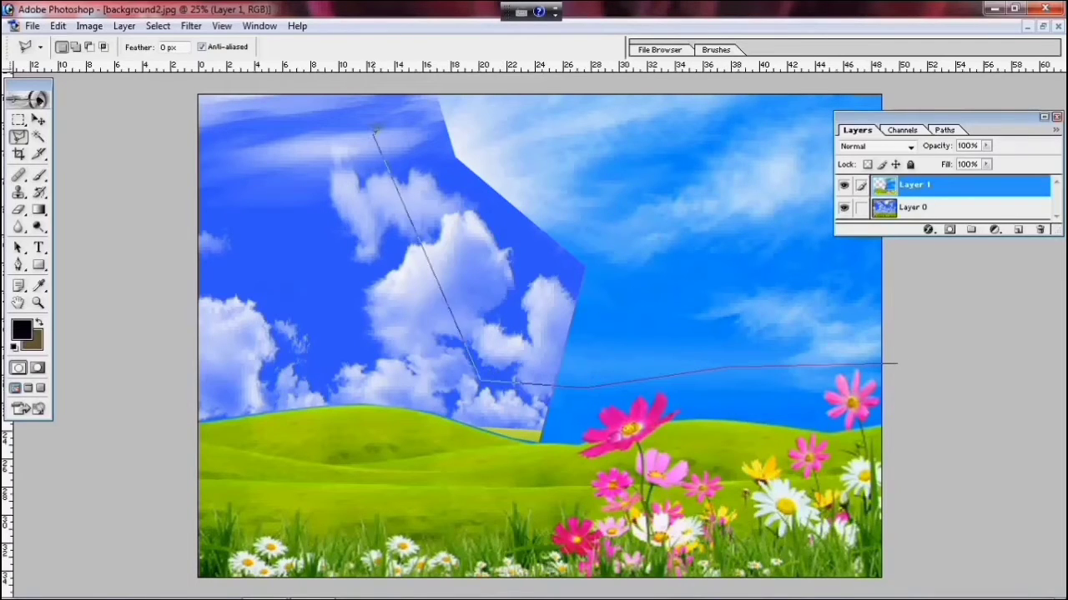
{"action": "left_click", "coordinate": [375, 132]}
{"action": "left_click", "coordinate": [408, 83]}
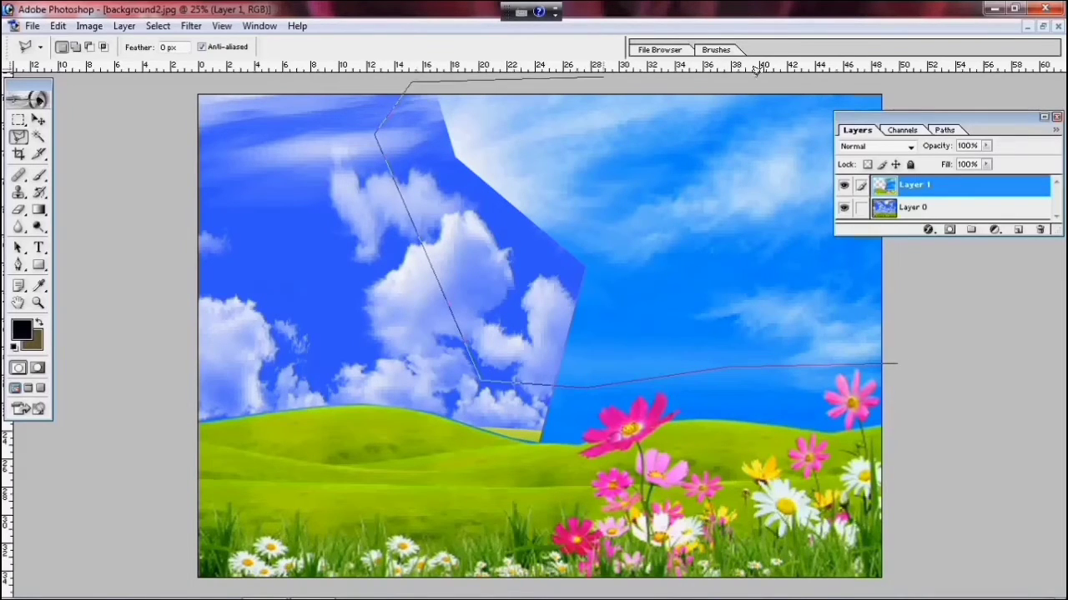
{"action": "left_click", "coordinate": [904, 84]}
{"action": "left_click", "coordinate": [897, 364]}
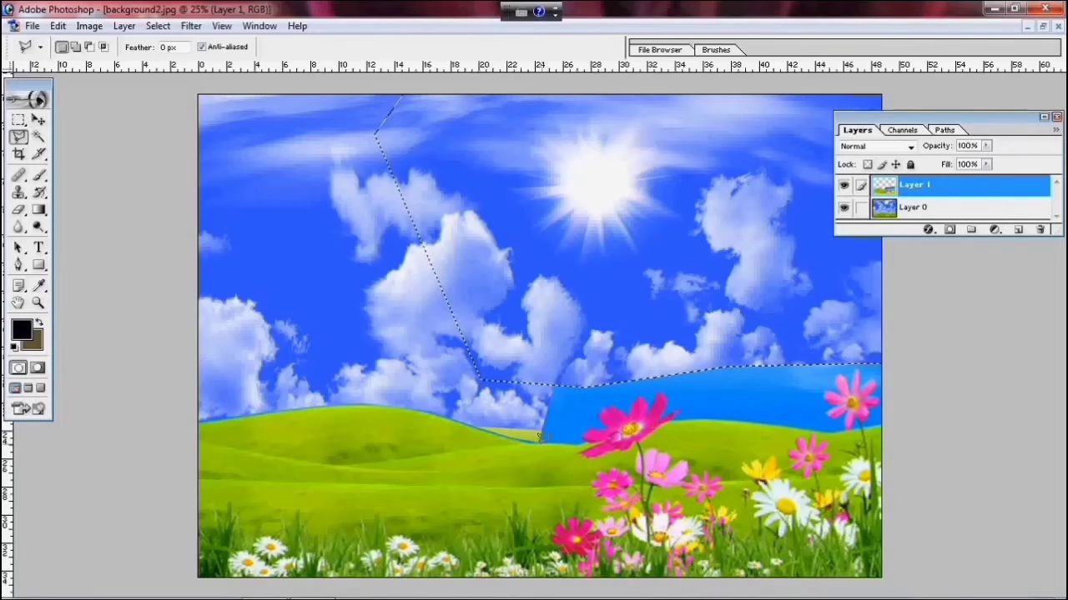
- Deselect, outline the leftover blue patch between the hill and the large pink flower, and delete it from Layer 1
{"action": "key", "text": "ctrl+d"}
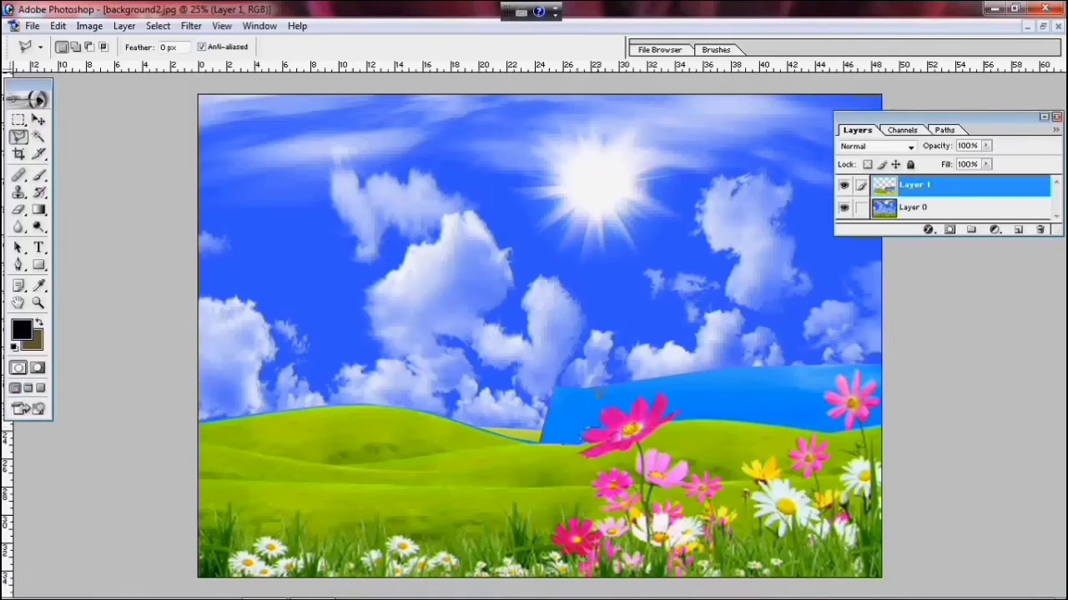
{"action": "mouse_move", "coordinate": [598, 392]}
{"action": "left_mouse_down"}
{"action": "mouse_move", "coordinate": [483, 350]}
{"action": "mouse_move", "coordinate": [497, 398]}
{"action": "mouse_move", "coordinate": [536, 440]}
{"action": "left_mouse_up"}
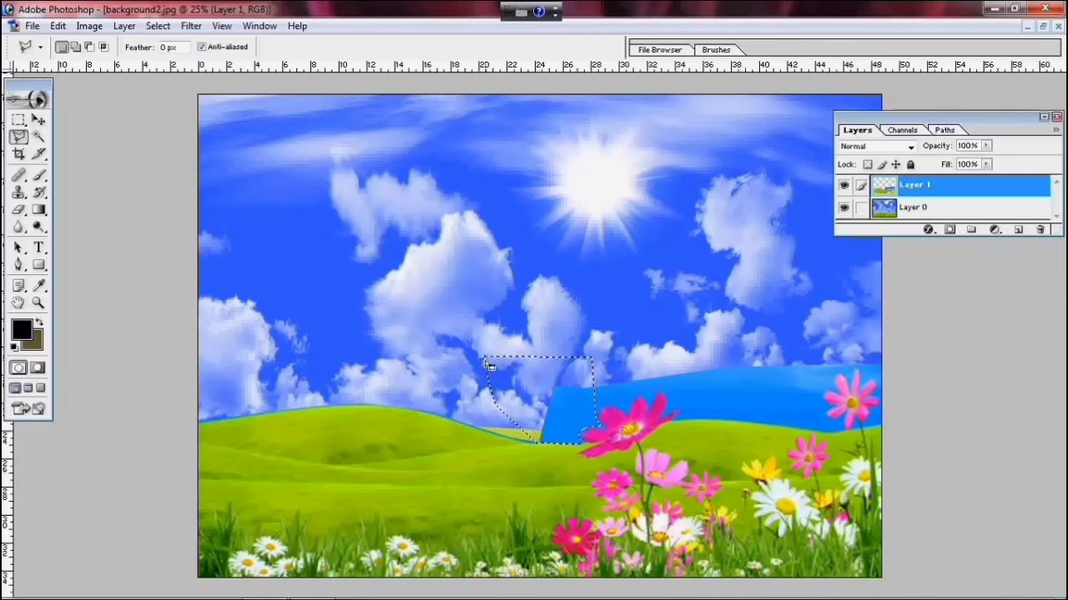
{"action": "key", "text": "Delete"}
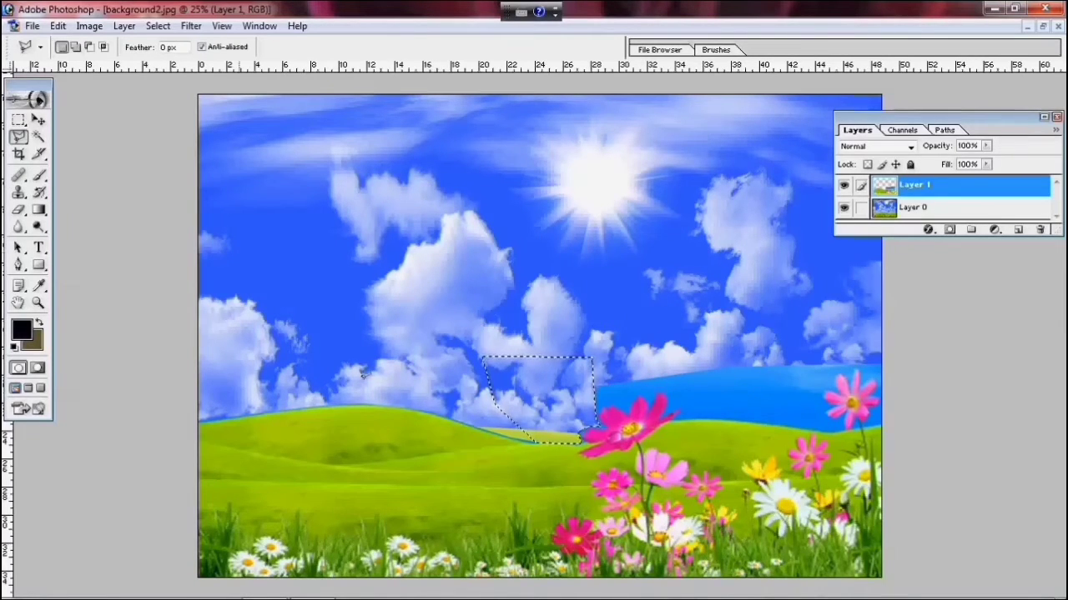
- Erase a rectangular marquee patch of Layer 1's remaining blue sky with the Magic Eraser at tolerance 16, and hide Layer 0
{"action": "left_click", "coordinate": [20, 211]}
{"action": "left_click", "coordinate": [25, 216]}
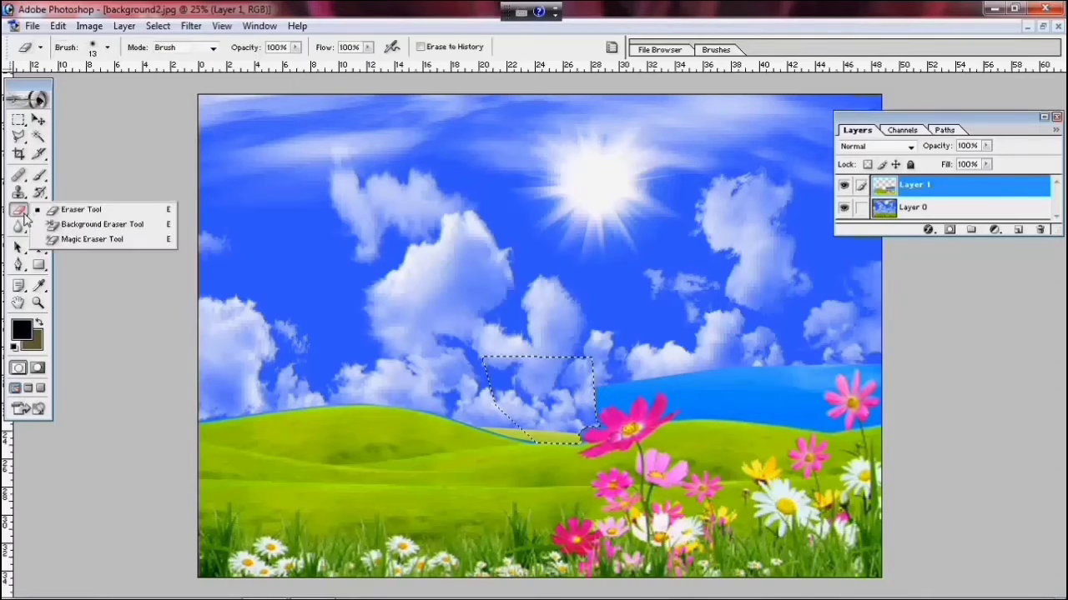
{"action": "left_click", "coordinate": [90, 239]}
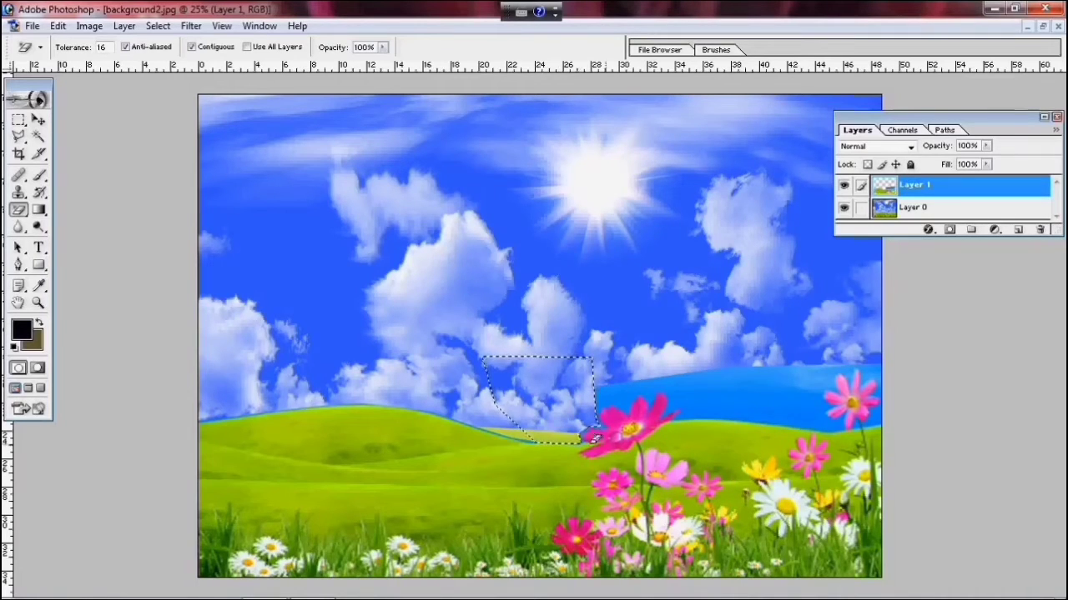
{"action": "left_click", "coordinate": [18, 119]}
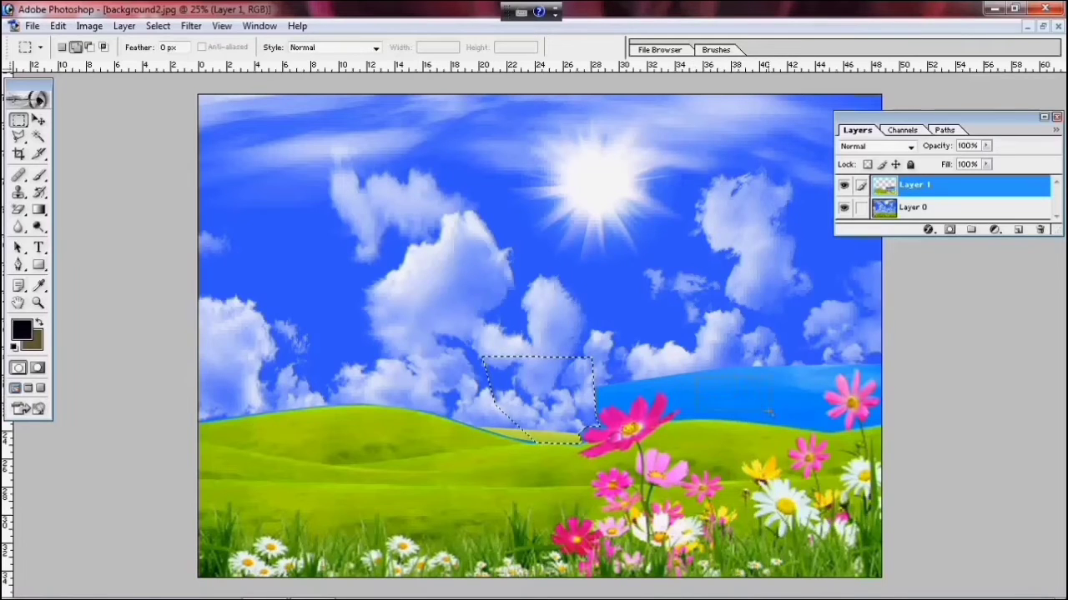
{"action": "left_click_drag", "start_coordinate": [767, 409], "coordinate": [769, 410]}
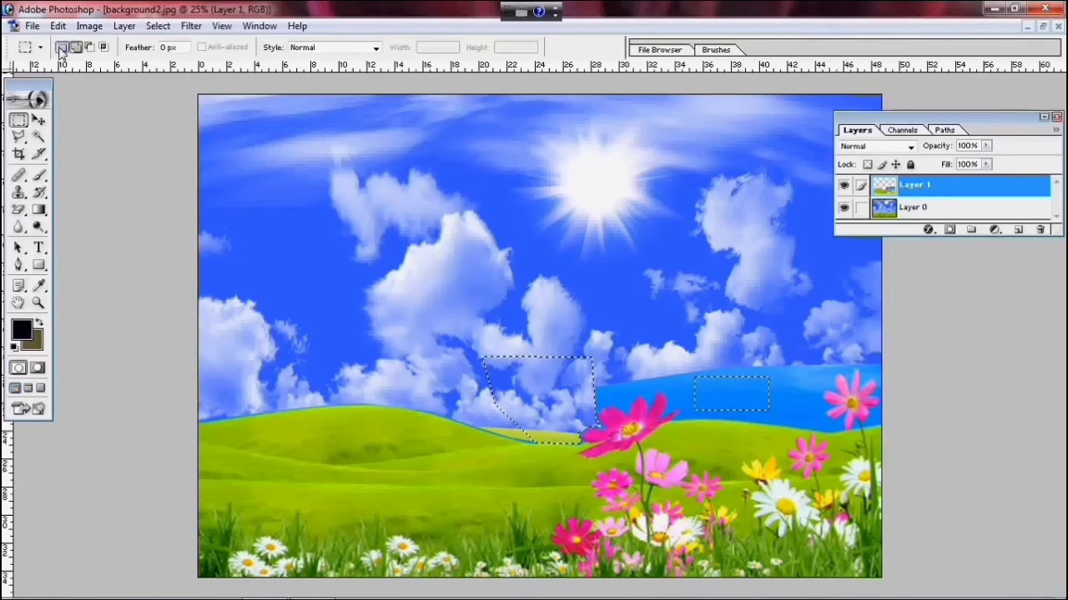
{"action": "left_click", "coordinate": [694, 380]}
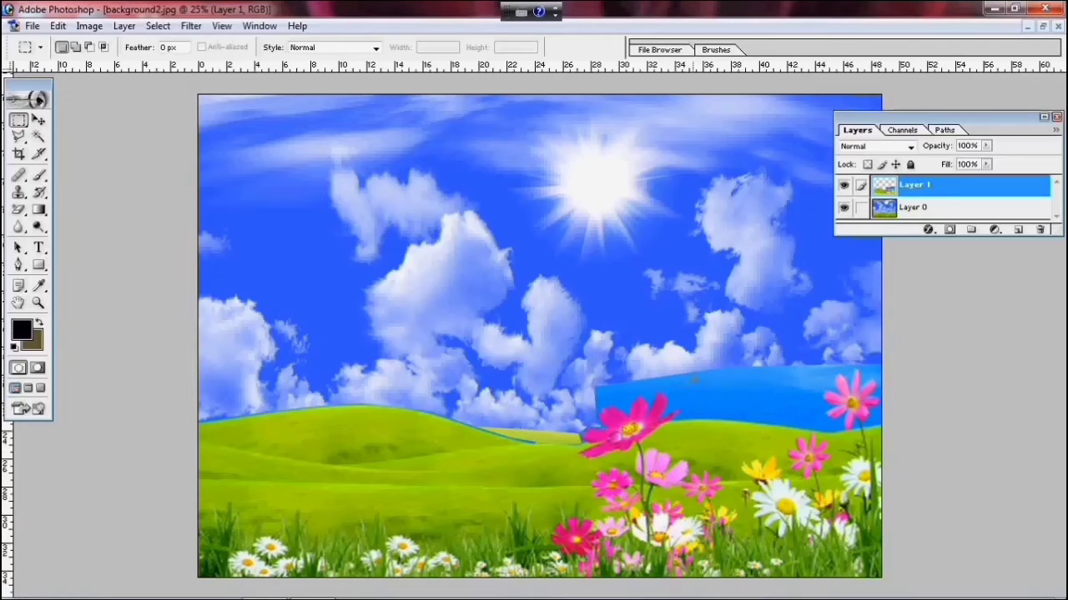
{"action": "left_click_drag", "start_coordinate": [773, 411], "coordinate": [773, 411]}
{"action": "left_click", "coordinate": [19, 210]}
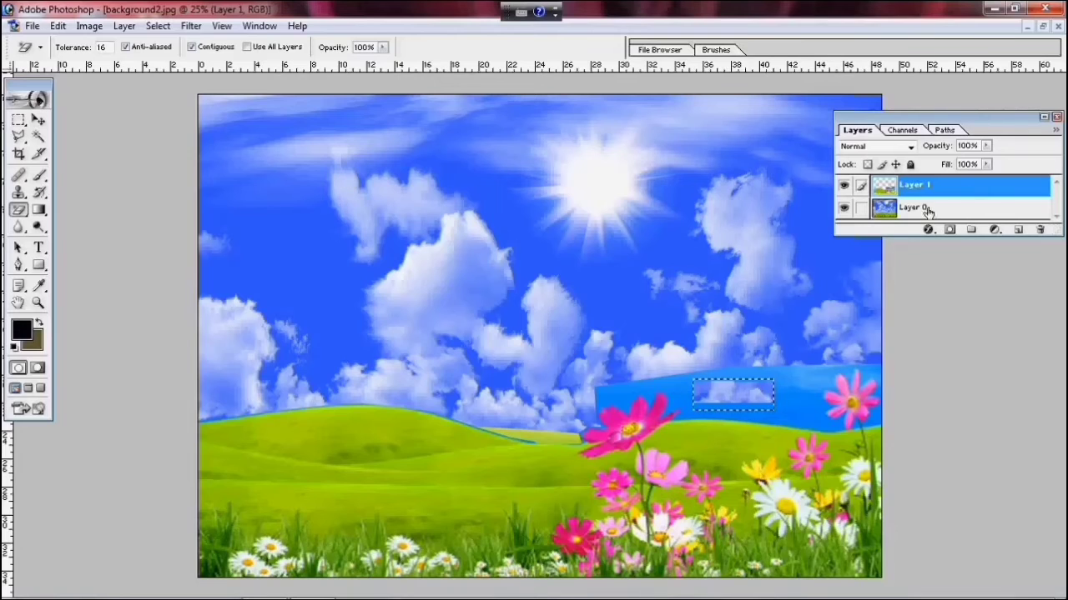
{"action": "left_click", "coordinate": [843, 209]}
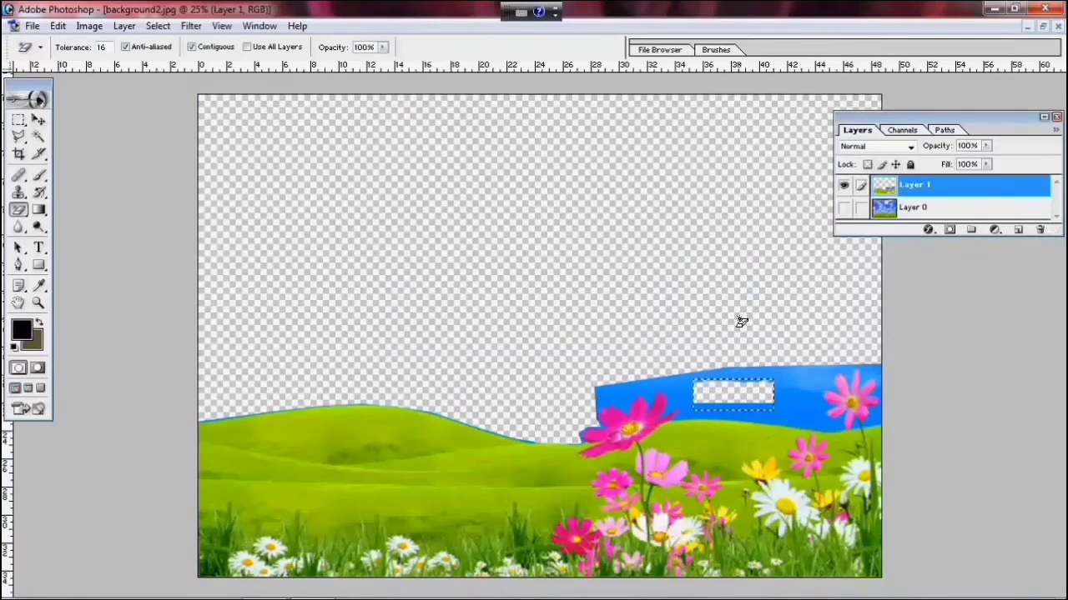
- Deselect and erase the main areas of Layer 1's remaining blue sky around the upper pink flowers with the Magic Eraser at tolerance 16
{"action": "left_click", "coordinate": [19, 120]}
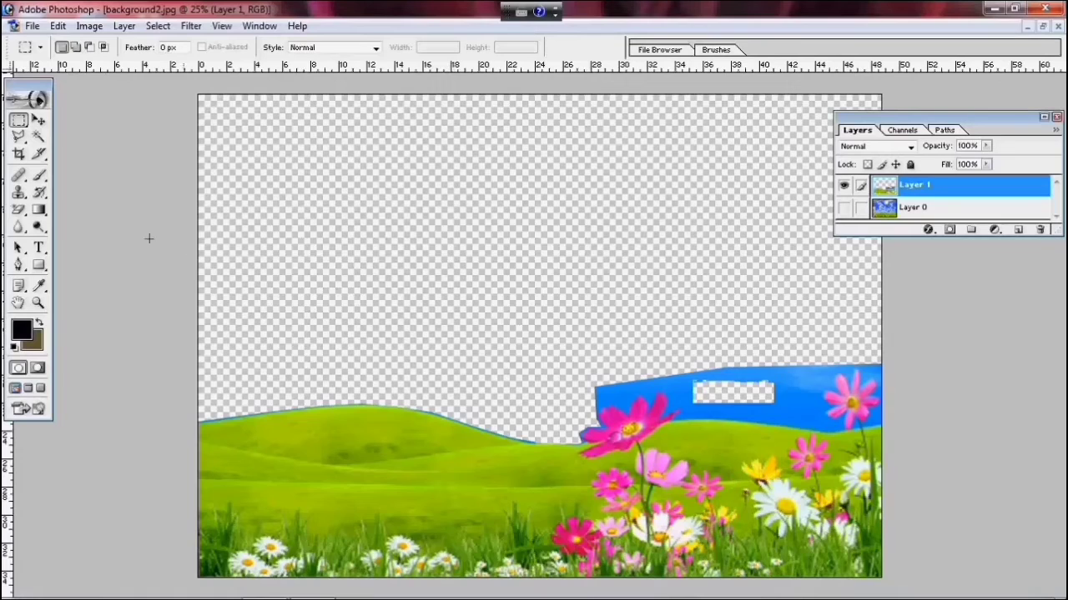
{"action": "left_click", "coordinate": [19, 210]}
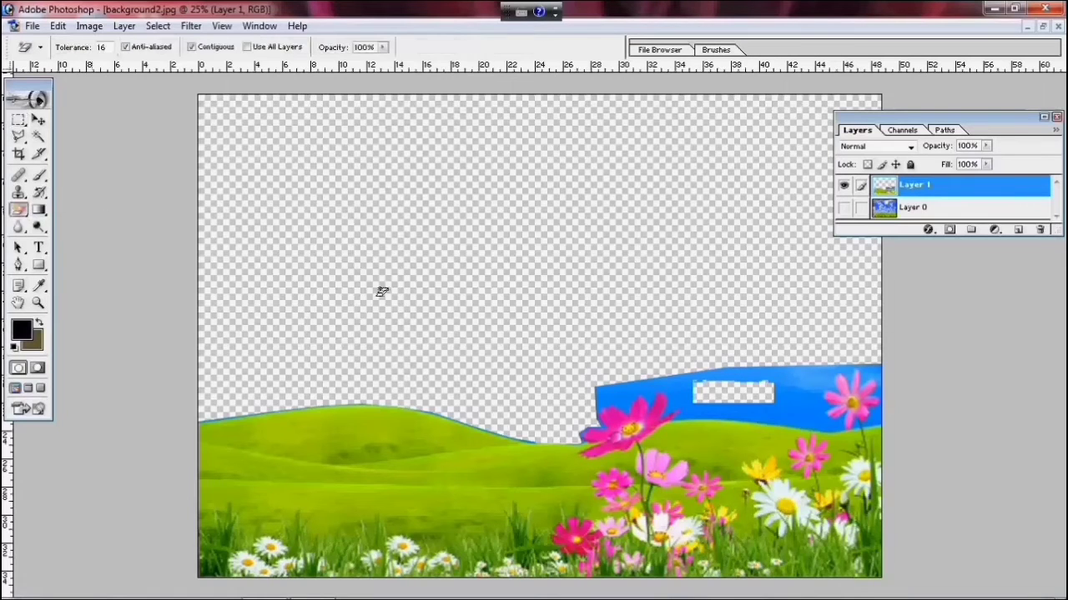
{"action": "left_click", "coordinate": [784, 413]}
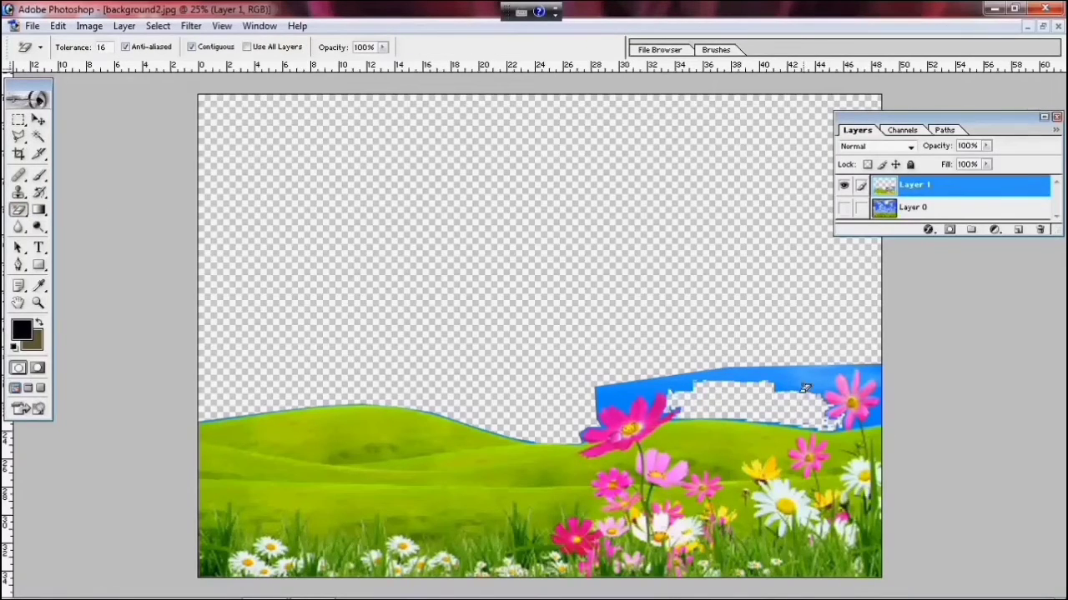
{"action": "left_click", "coordinate": [775, 385]}
{"action": "left_click", "coordinate": [738, 382]}
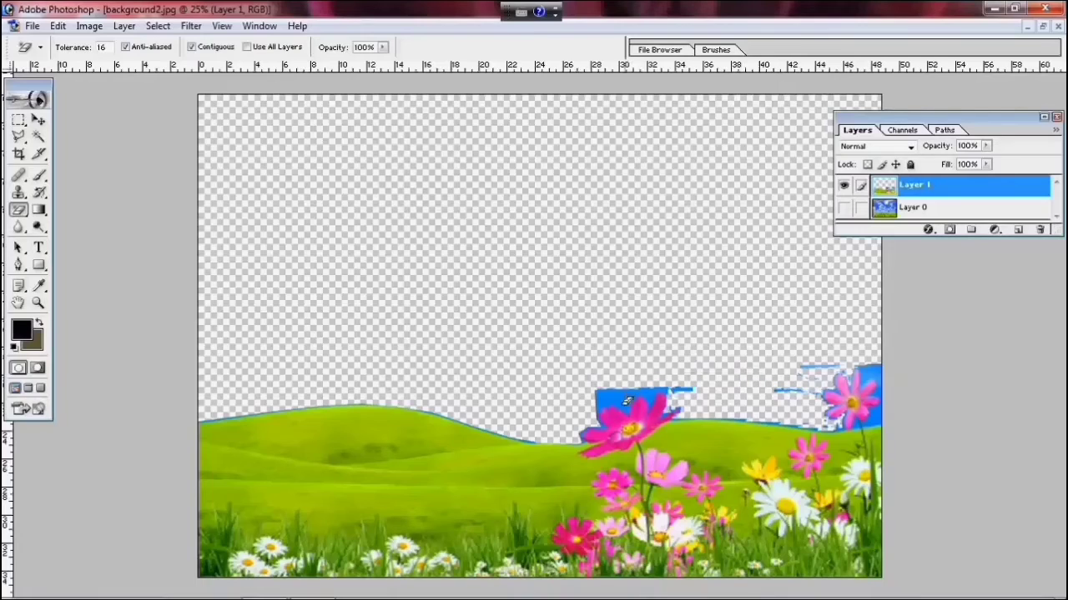
{"action": "left_click", "coordinate": [626, 402]}
{"action": "left_click", "coordinate": [877, 381]}
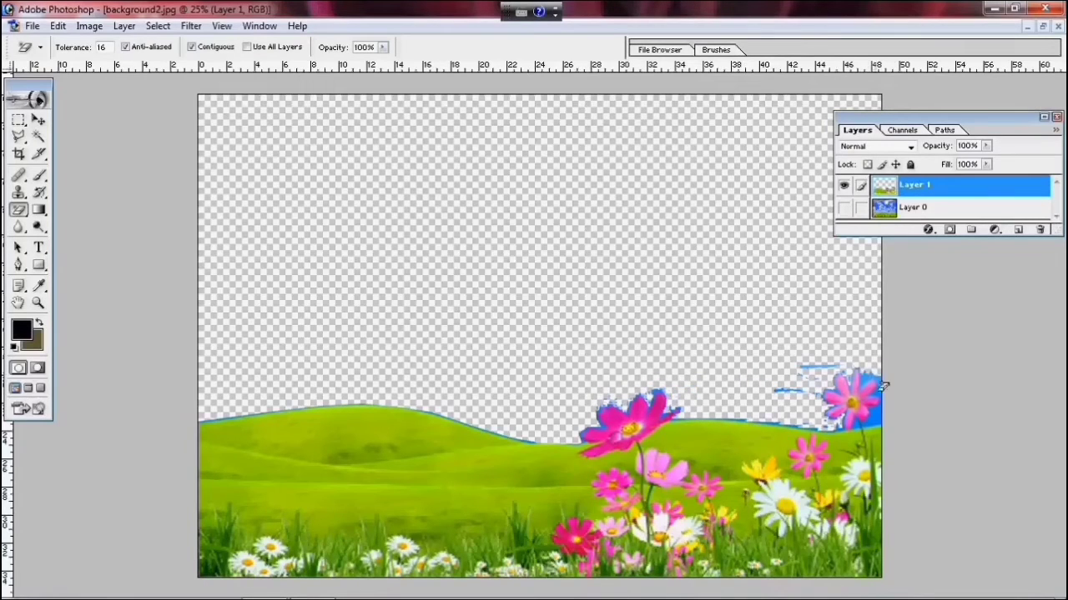
{"action": "left_click", "coordinate": [879, 417]}
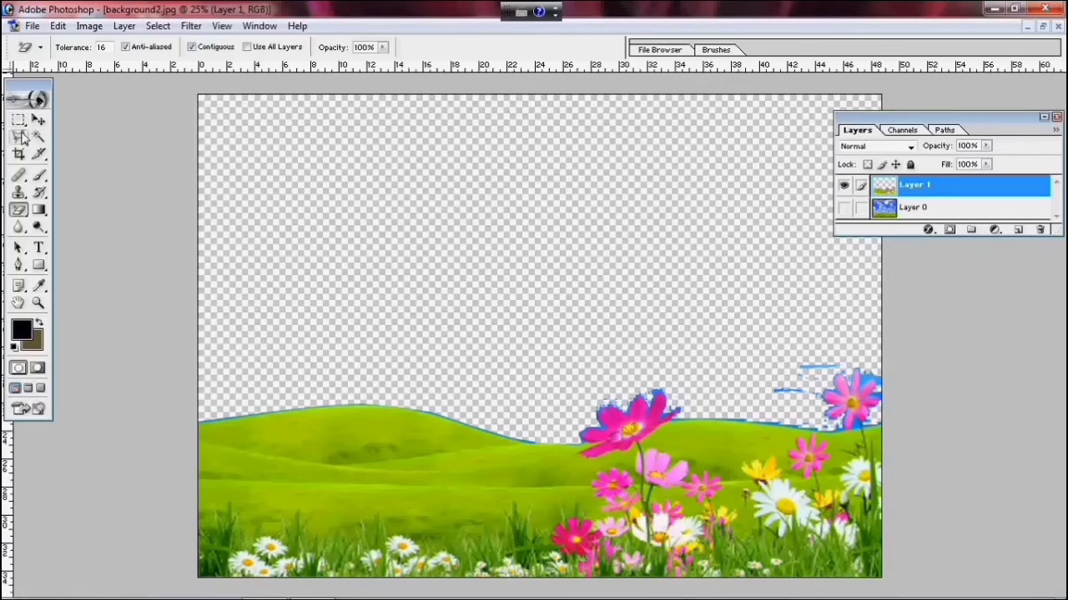
- Outline the leftover blue strips along the hill between the two upper pink flowers with the Polygonal Lasso and delete them
{"action": "left_click", "coordinate": [38, 123]}
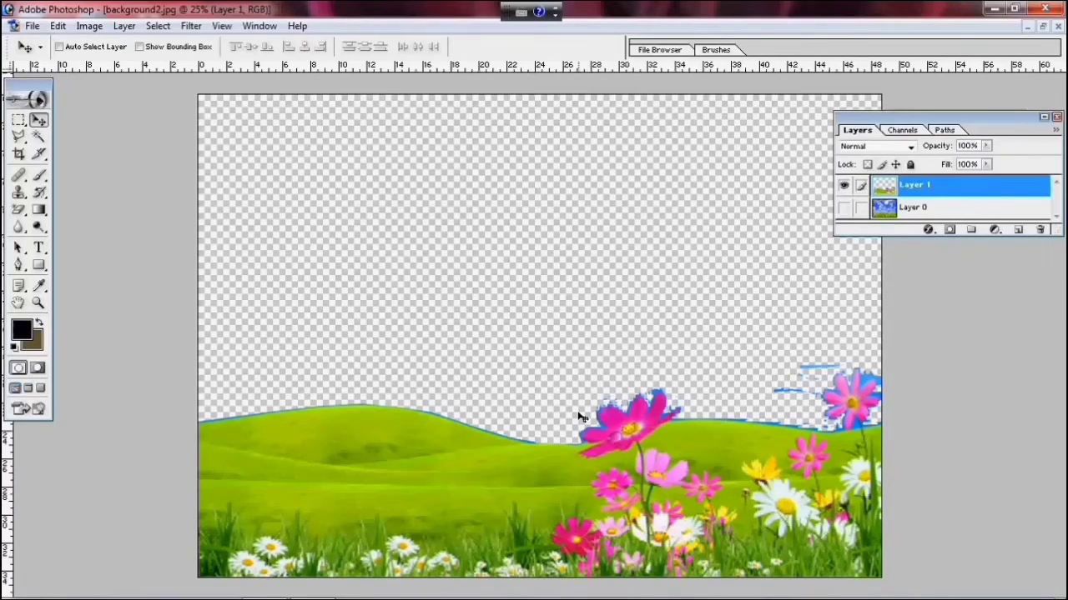
{"action": "key", "text": "ctrl+plus"}
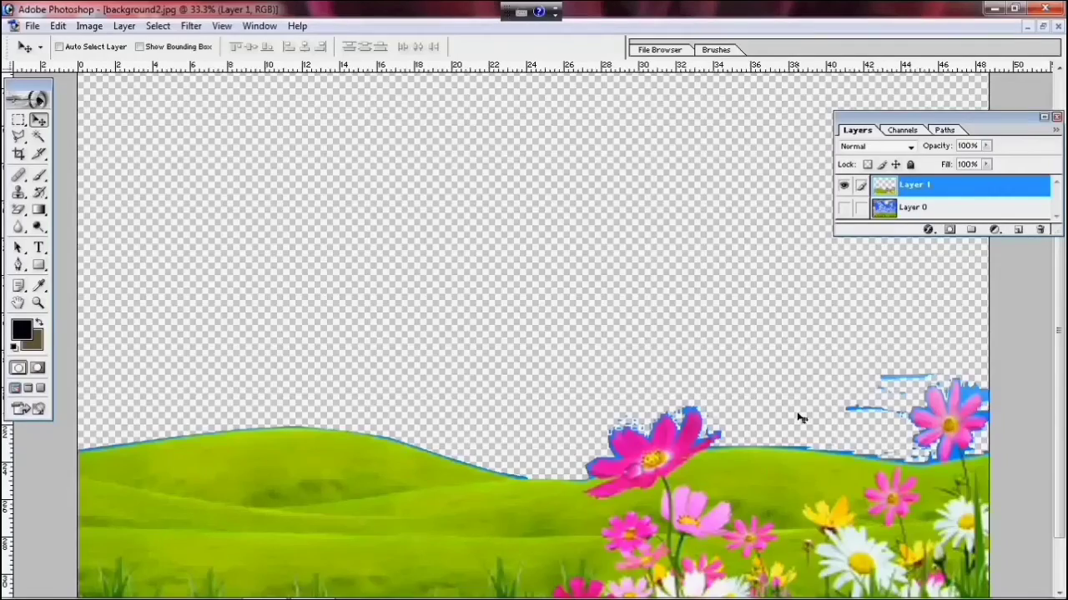
{"action": "key", "text": "ctrl+plus"}
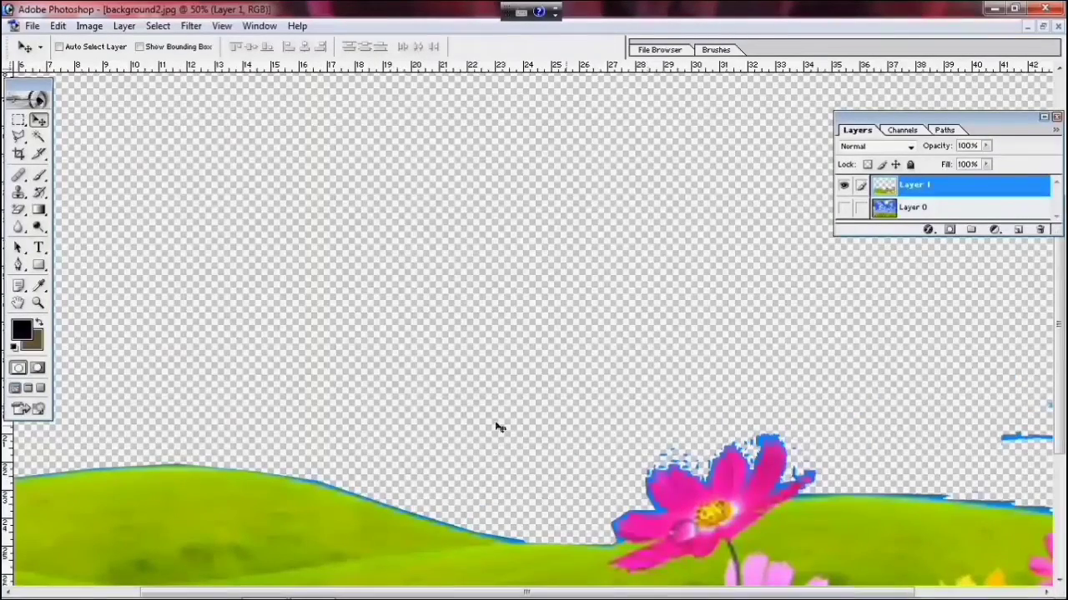
{"action": "left_click", "coordinate": [18, 305]}
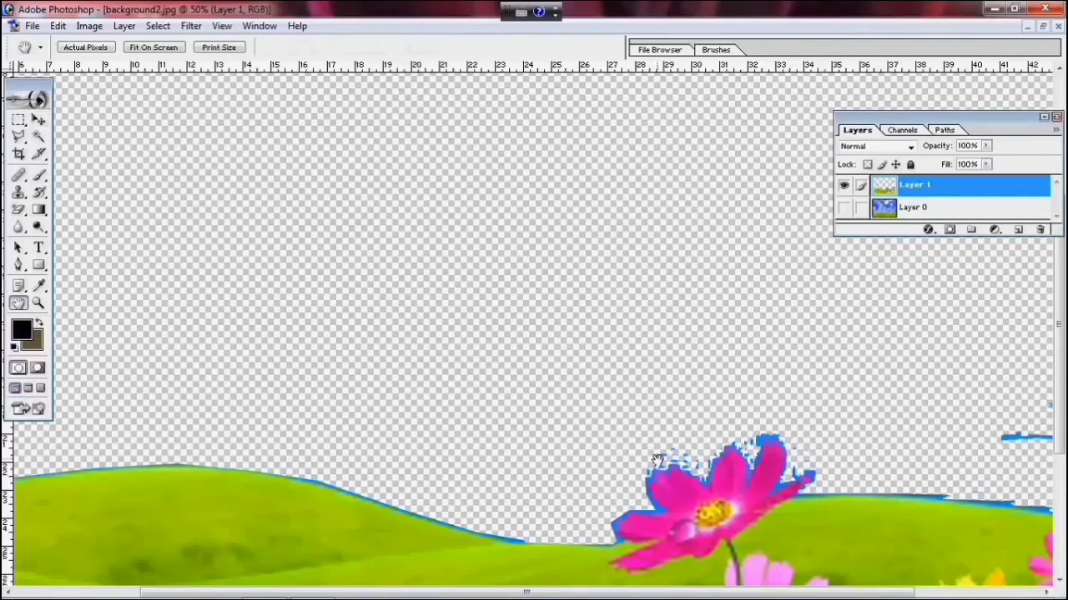
{"action": "left_click_drag", "start_coordinate": [638, 459], "coordinate": [462, 292]}
{"action": "left_click_drag", "start_coordinate": [447, 421], "coordinate": [441, 376]}
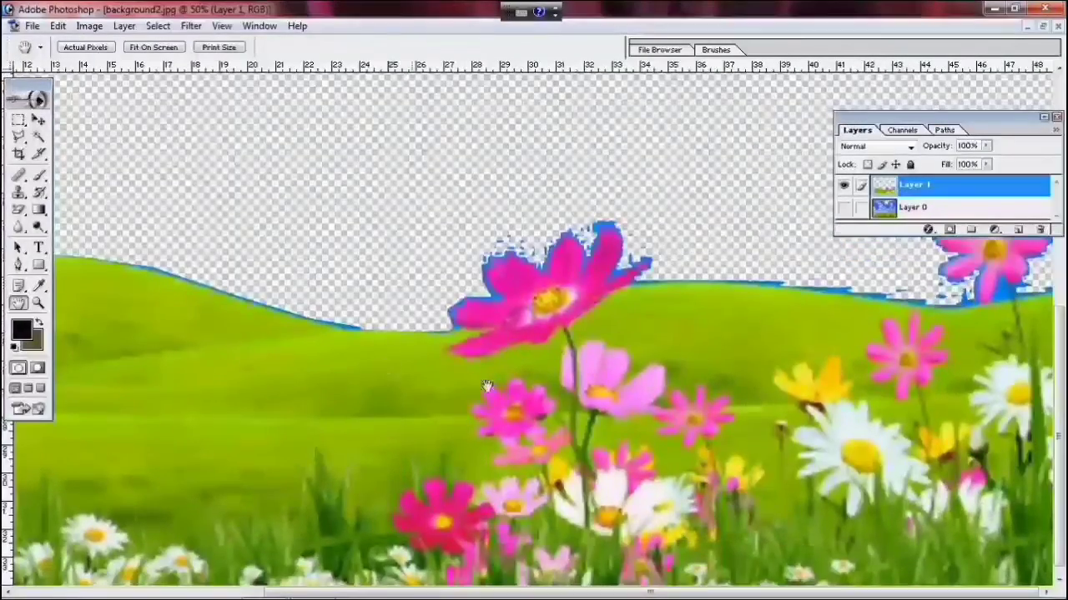
{"action": "scroll", "coordinate": [571, 397], "scroll_direction": "up", "scroll_amount": 3}
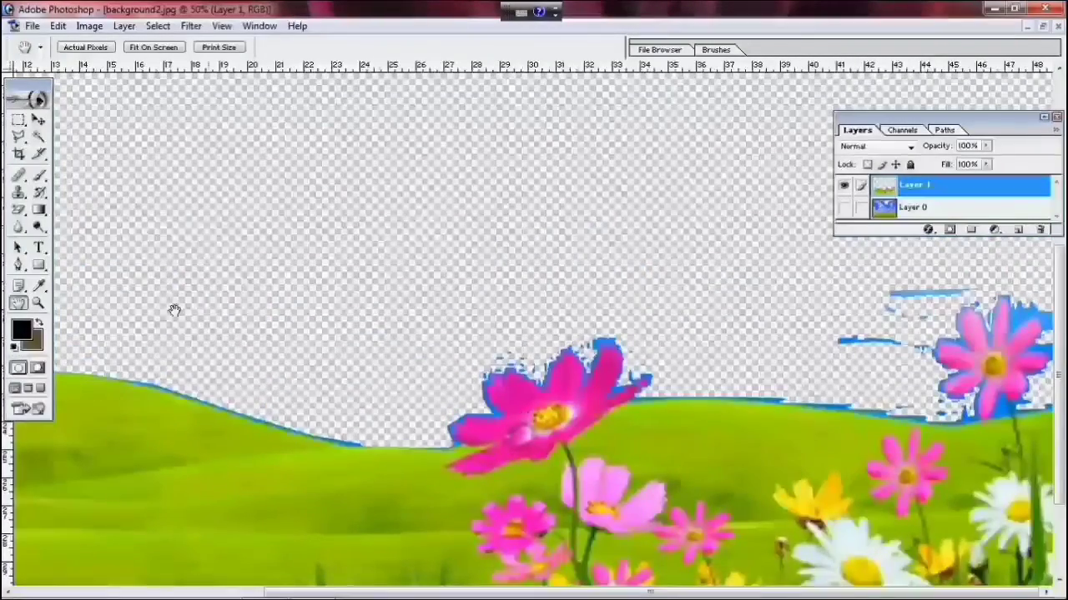
{"action": "left_click", "coordinate": [20, 136]}
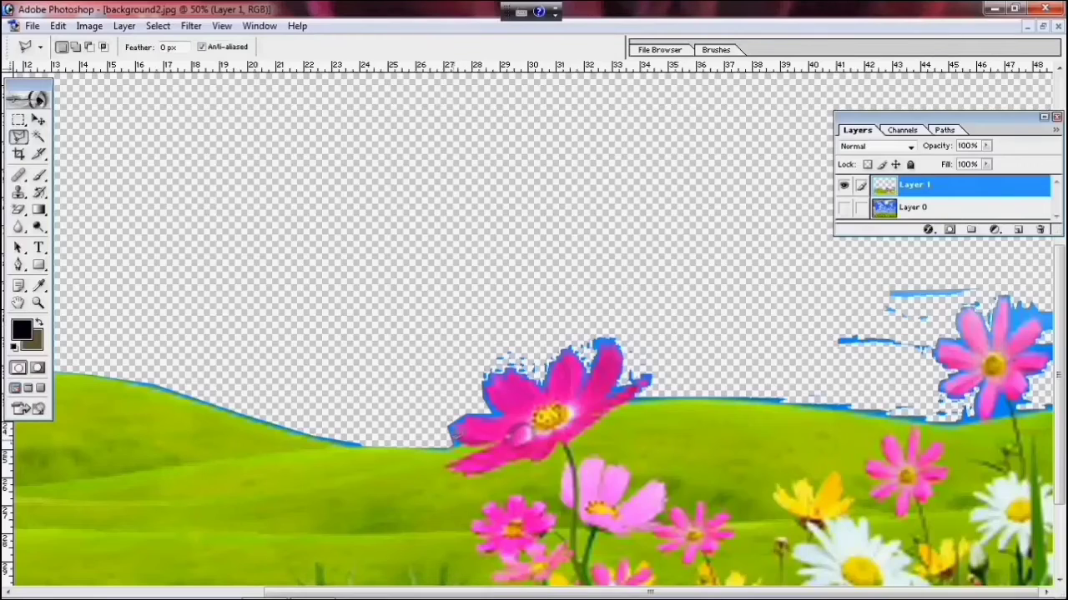
{"action": "left_click_drag", "start_coordinate": [645, 392], "coordinate": [934, 417]}
{"action": "mouse_move", "coordinate": [943, 398]}
{"action": "left_mouse_down"}
{"action": "mouse_move", "coordinate": [936, 327]}
{"action": "mouse_move", "coordinate": [984, 276]}
{"action": "mouse_move", "coordinate": [892, 264]}
{"action": "mouse_move", "coordinate": [772, 262]}
{"action": "mouse_move", "coordinate": [703, 327]}
{"action": "mouse_move", "coordinate": [739, 389]}
{"action": "mouse_move", "coordinate": [652, 390]}
{"action": "left_mouse_up"}
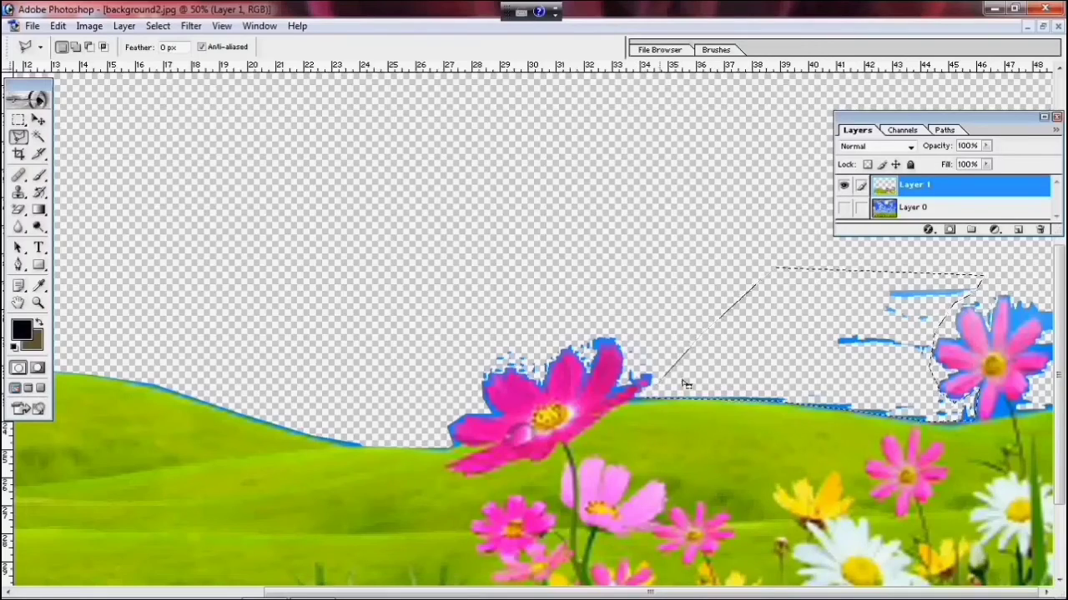
{"action": "key", "text": "Delete"}
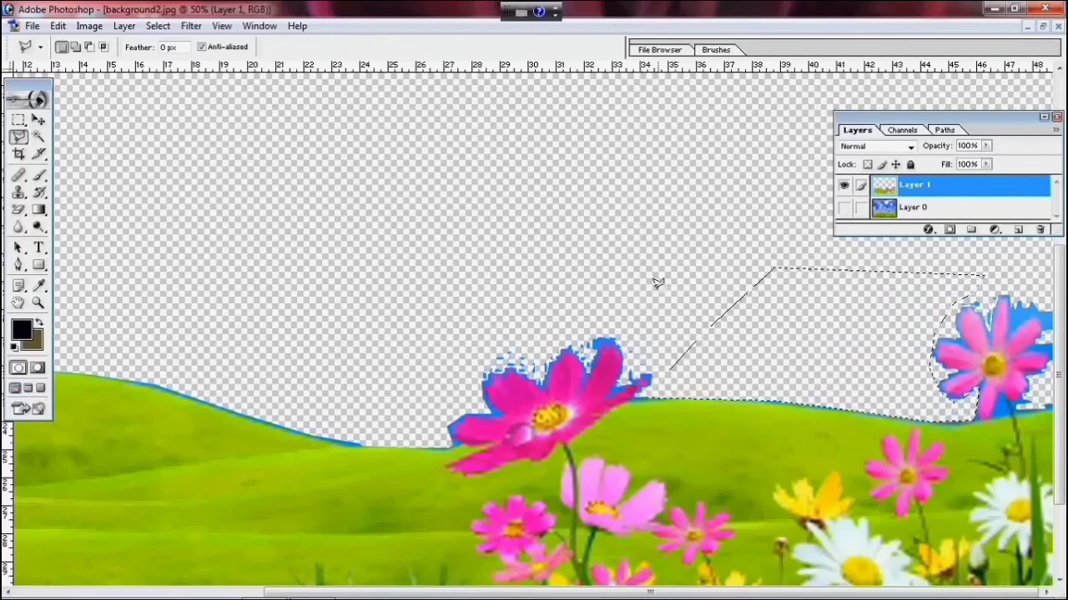
- Drop the old selection, outline the blue remnant to the right of the far-right pink flower with the Polygonal Lasso, delete it and deselect
{"action": "key", "text": "h"}
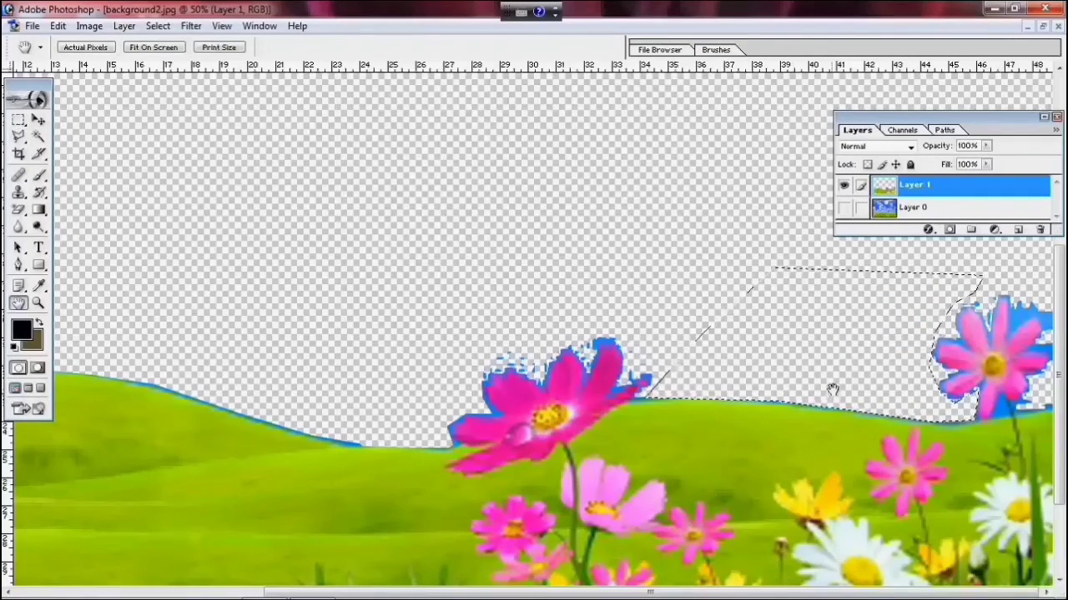
{"action": "left_click_drag", "start_coordinate": [833, 389], "coordinate": [832, 378]}
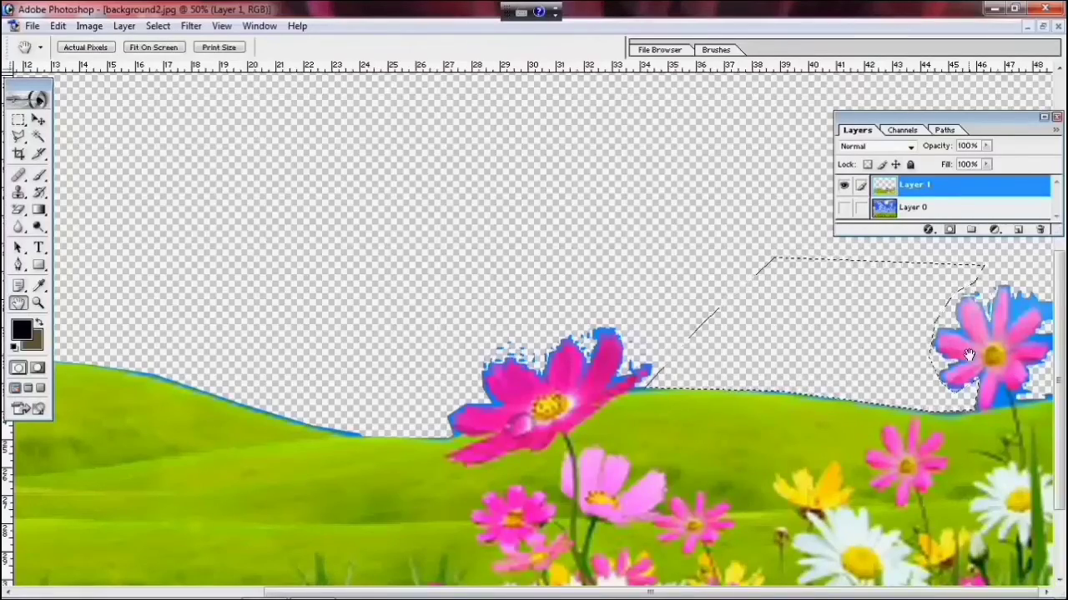
{"action": "left_click_drag", "start_coordinate": [900, 343], "coordinate": [901, 370]}
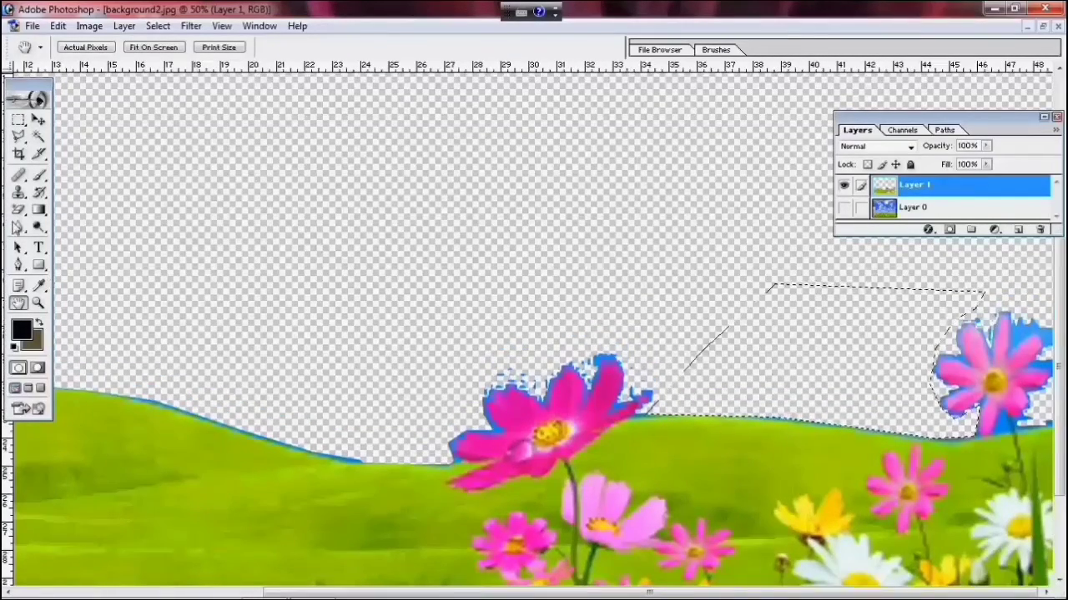
{"action": "key", "text": "c"}
{"action": "key", "text": "l"}
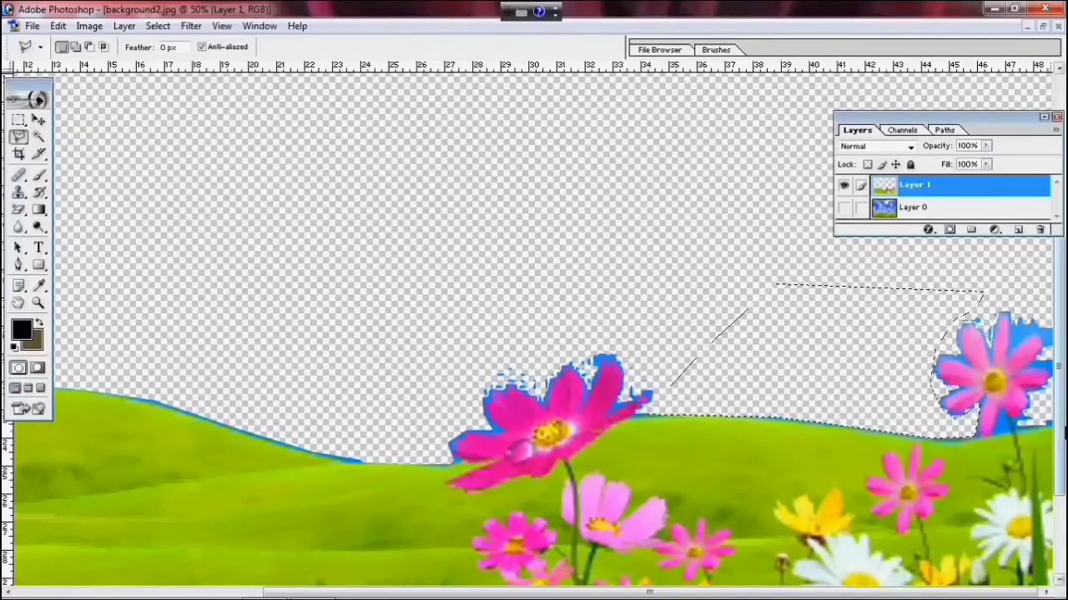
{"action": "key", "text": "ctrl+d"}
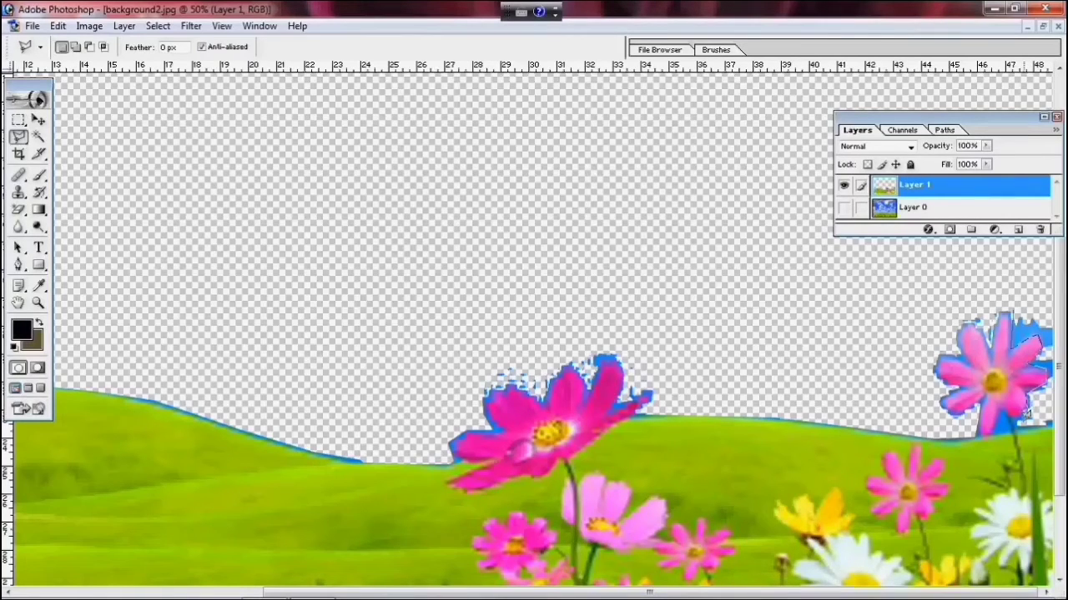
{"action": "mouse_move", "coordinate": [1016, 419]}
{"action": "left_mouse_down"}
{"action": "mouse_move", "coordinate": [1048, 419]}
{"action": "mouse_move", "coordinate": [1059, 405]}
{"action": "mouse_move", "coordinate": [1056, 291]}
{"action": "mouse_move", "coordinate": [1055, 282]}
{"action": "mouse_move", "coordinate": [1020, 305]}
{"action": "mouse_move", "coordinate": [1008, 293]}
{"action": "left_mouse_up"}
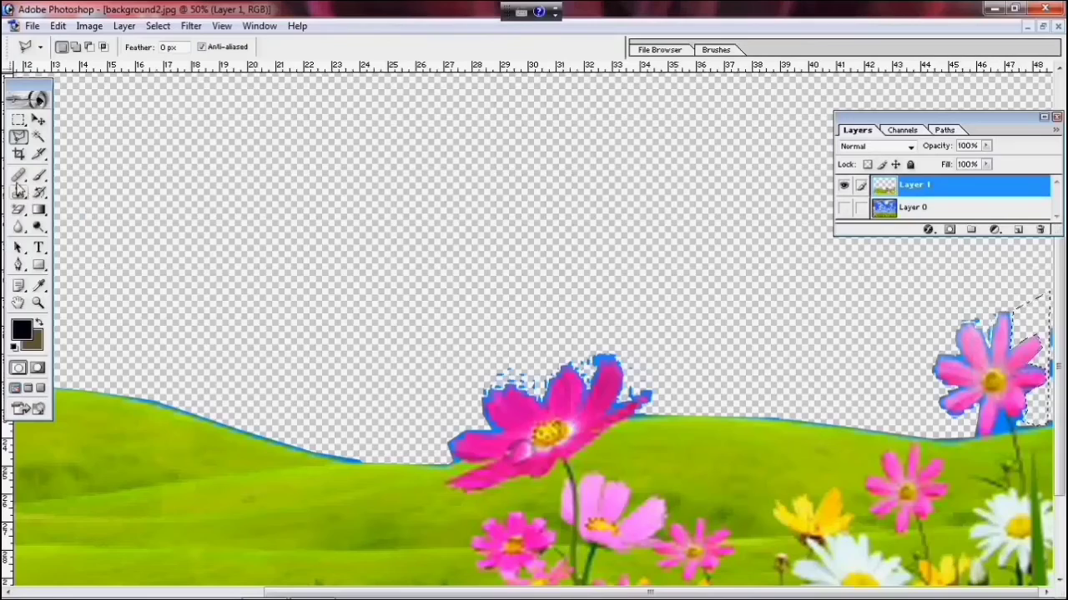
{"action": "left_click", "coordinate": [18, 121]}
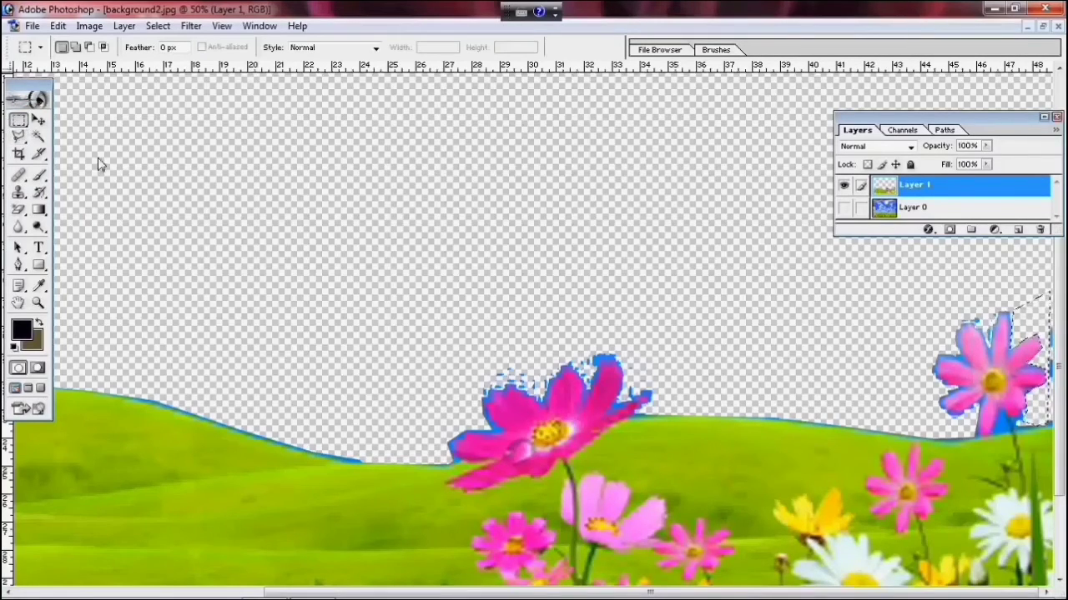
{"action": "left_click", "coordinate": [224, 217]}
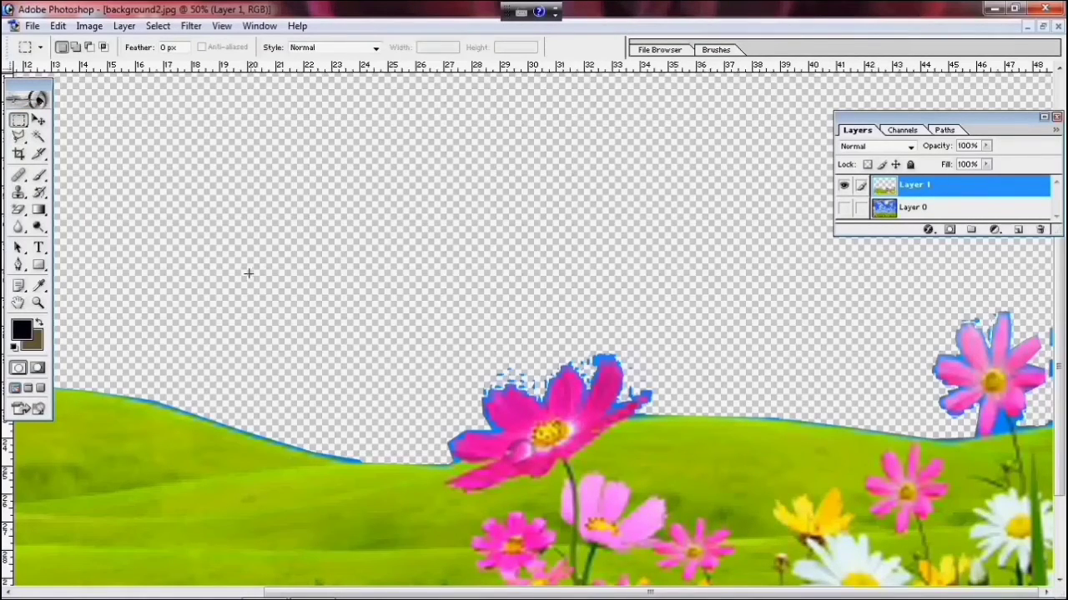
- Erase the blue patch beside the far-right pink flower's stem with the Magic Eraser, and show Layer 0 again
{"action": "left_click", "coordinate": [18, 210]}
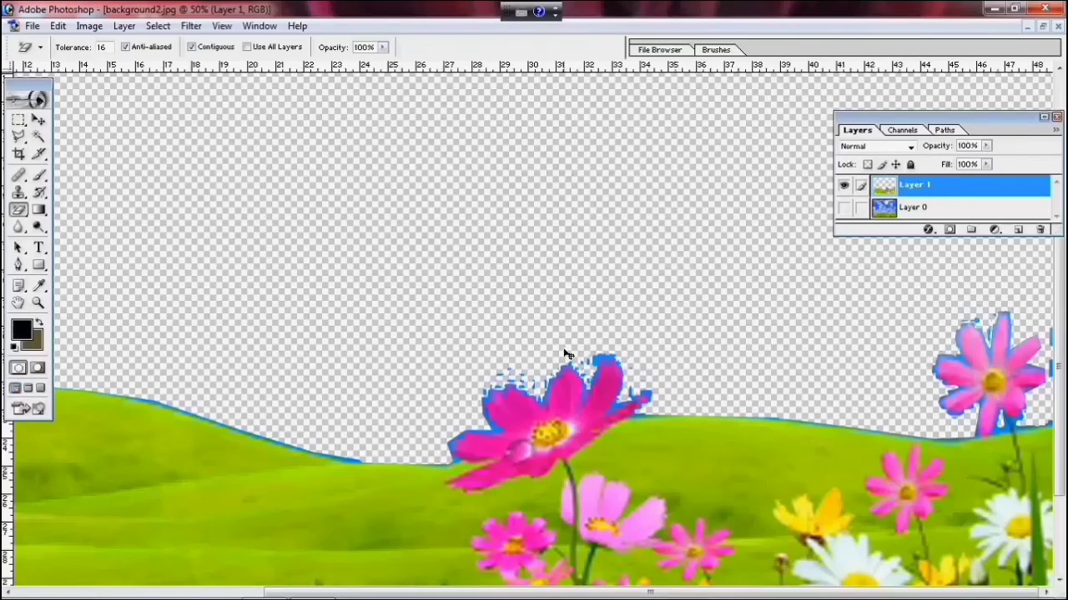
{"action": "key", "text": "ctrl+minus"}
{"action": "key", "text": "ctrl+minus"}
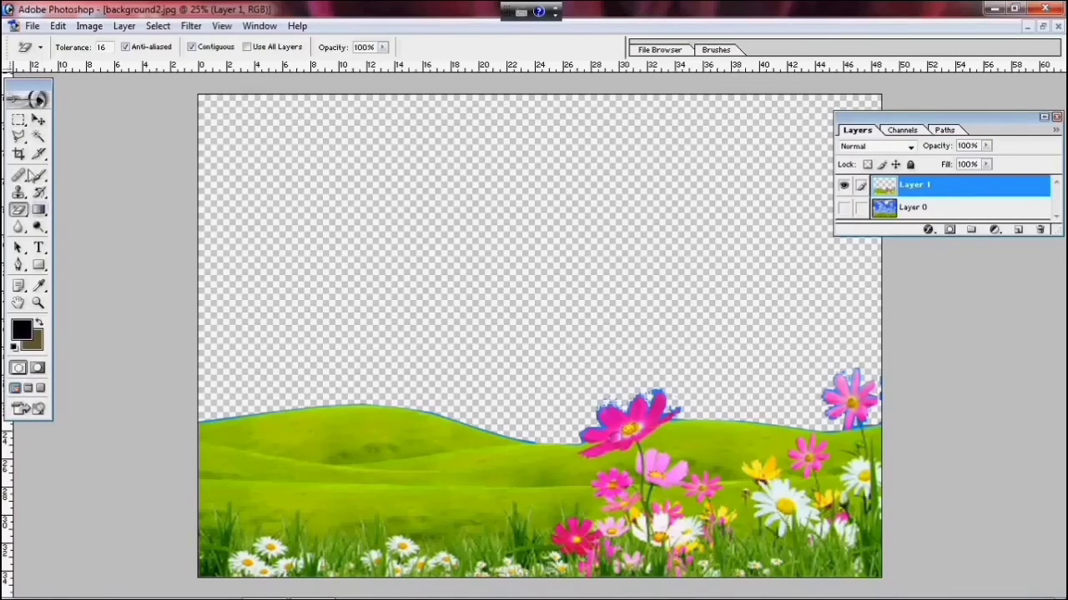
{"action": "left_click", "coordinate": [38, 119]}
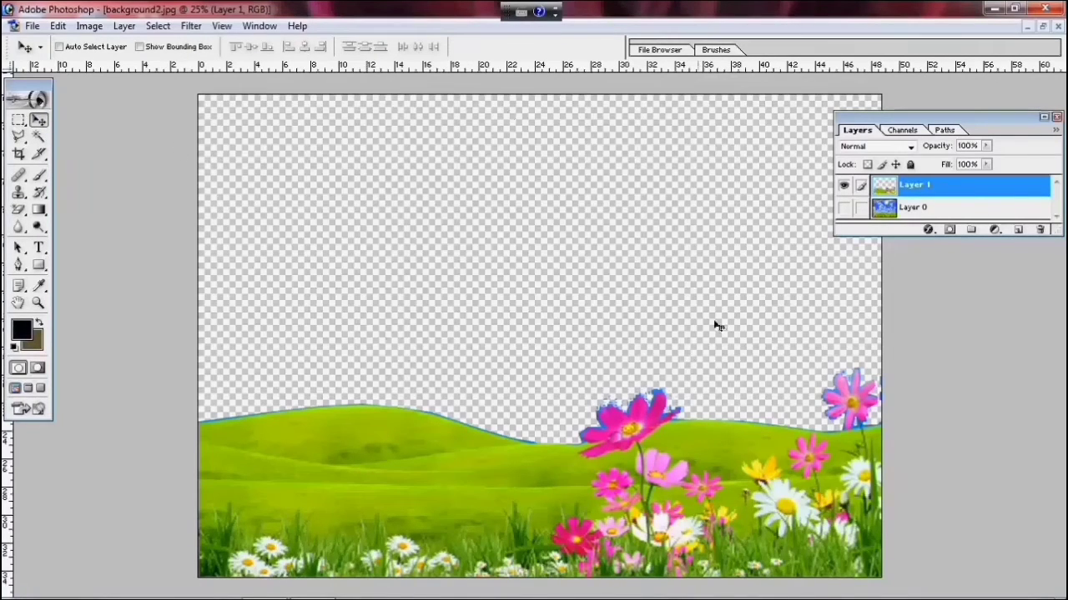
{"action": "left_click", "coordinate": [844, 208]}
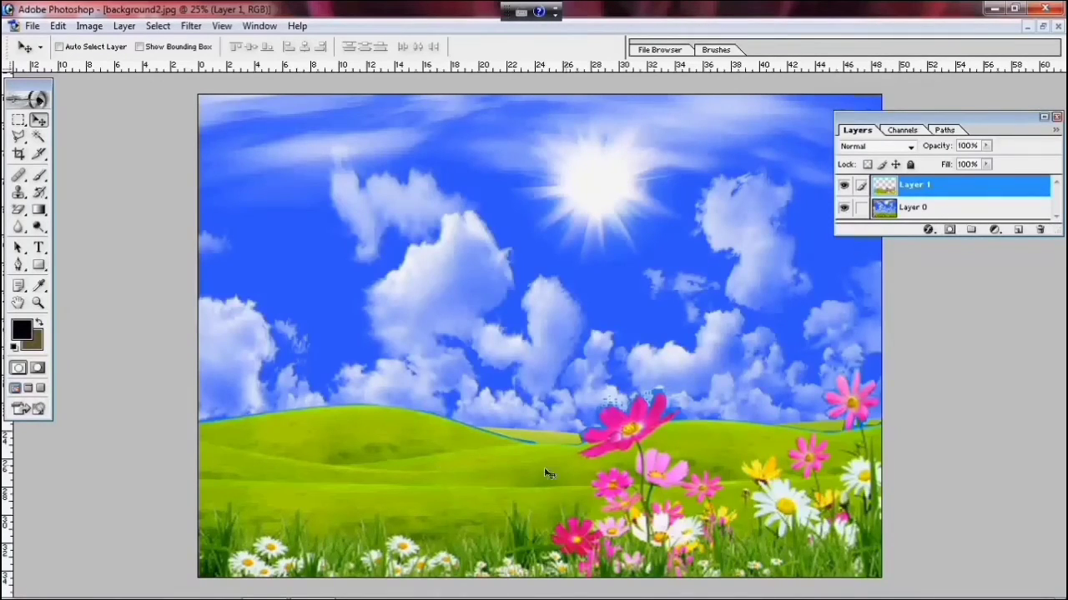